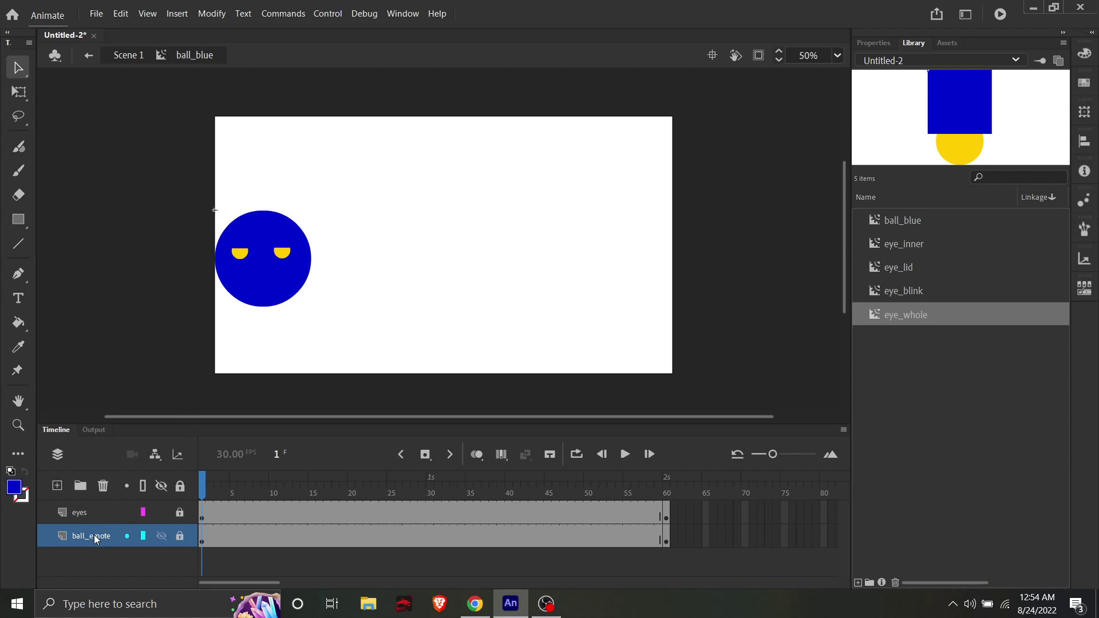
Step: Add two new layers above the eyes layer and rename the lower one mouth
left_click(56, 490)
left_click_drag(78, 534, 84, 501)
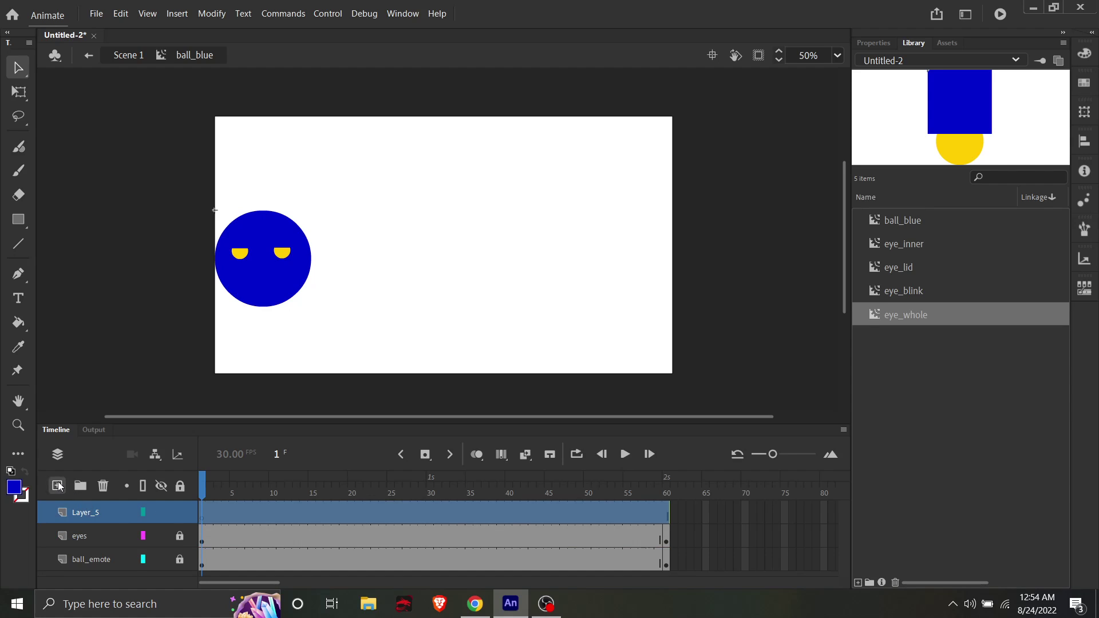
left_click(57, 485)
double_click(93, 534)
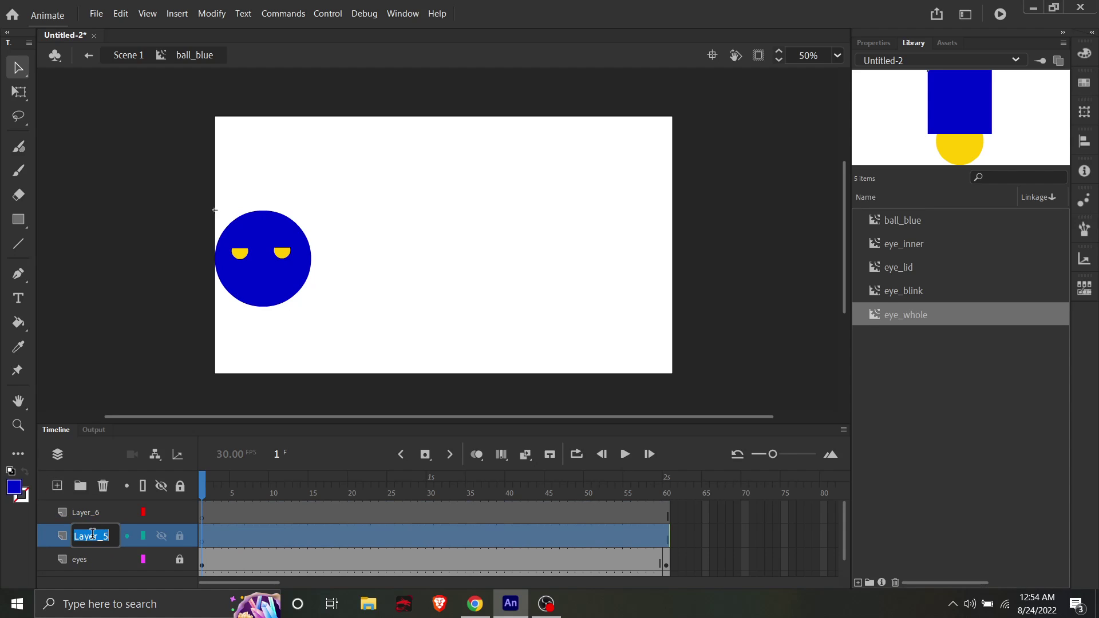
type("mouth")
key("Return")
Step: Rename the new topmost layer lips
left_click(98, 510)
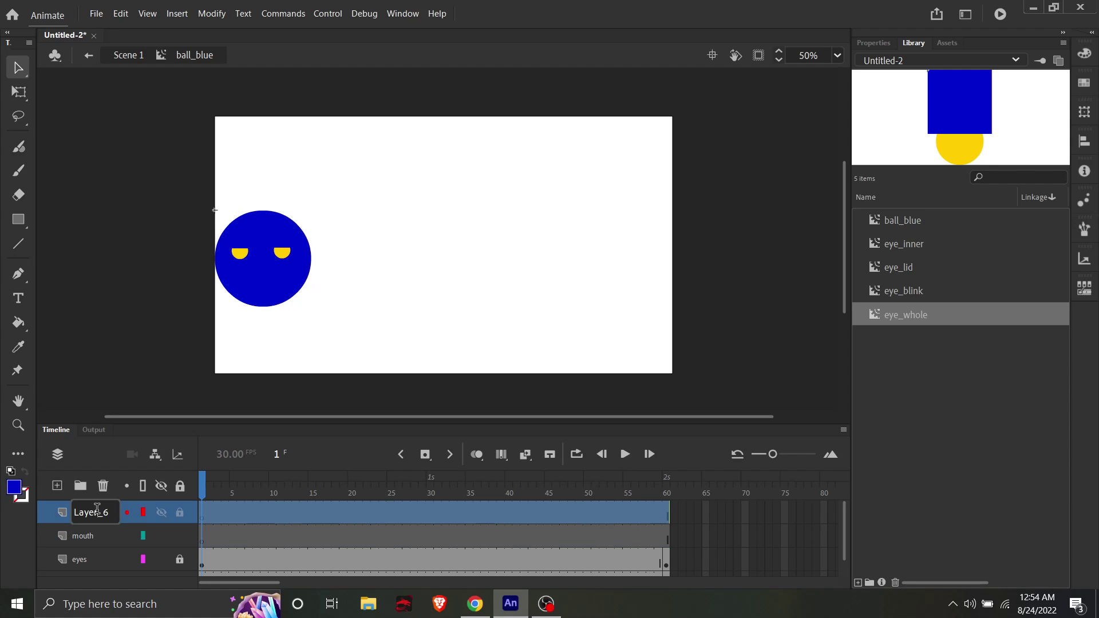
double_click(98, 510)
type("lips")
key("Return")
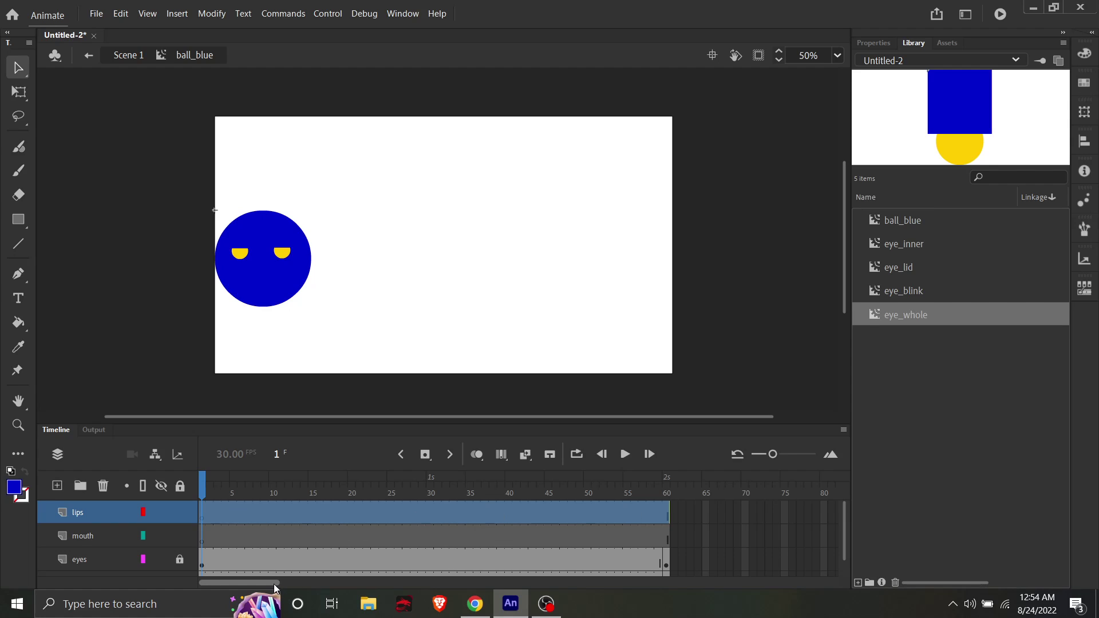
Step: Draw a flat red-filled oval below the eyes on the mouth layer at frame 1
left_click(206, 483)
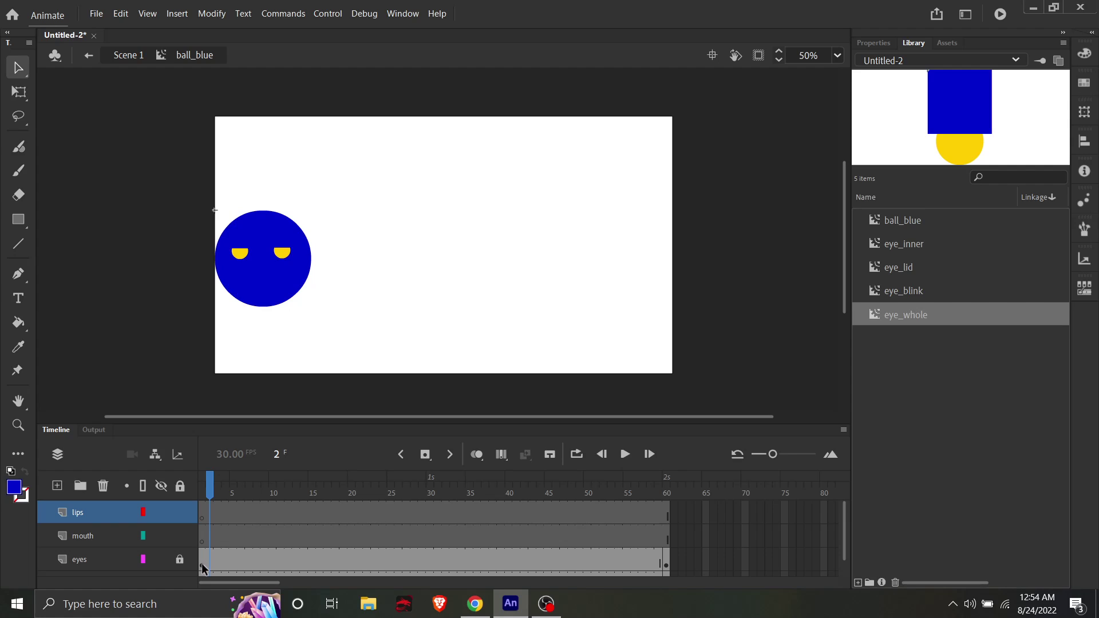
left_click_drag(212, 478, 201, 479)
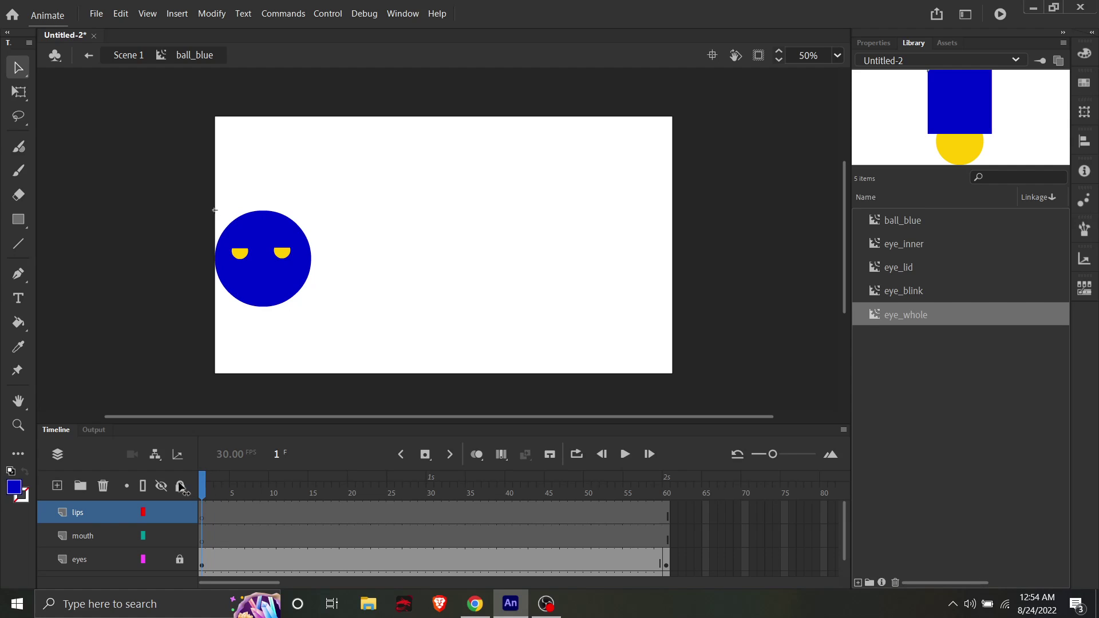
left_click(84, 532)
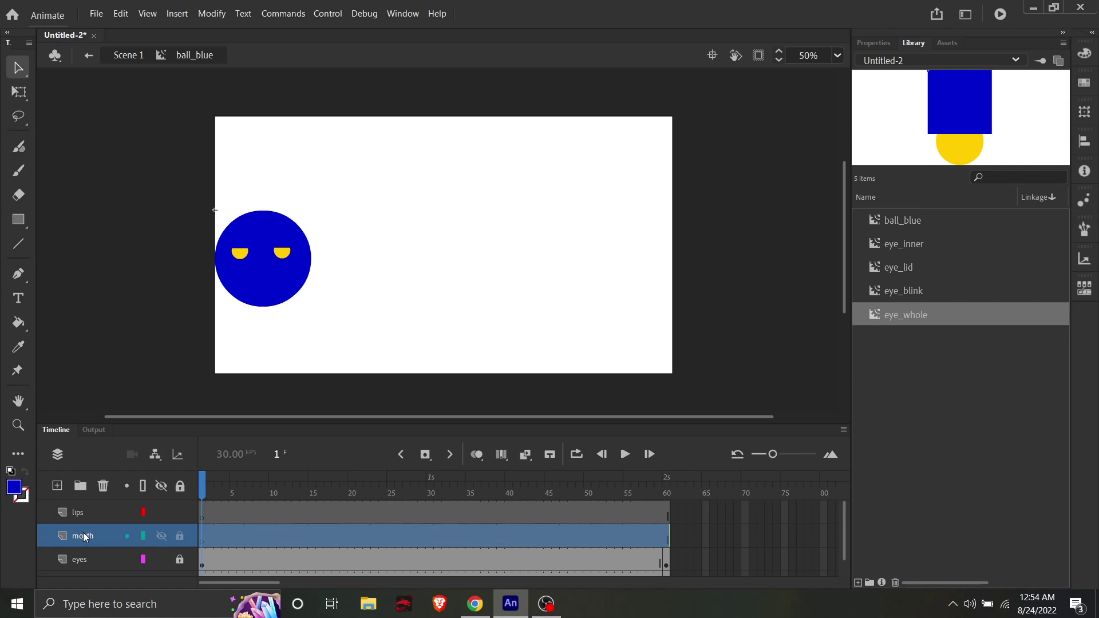
left_click(22, 216)
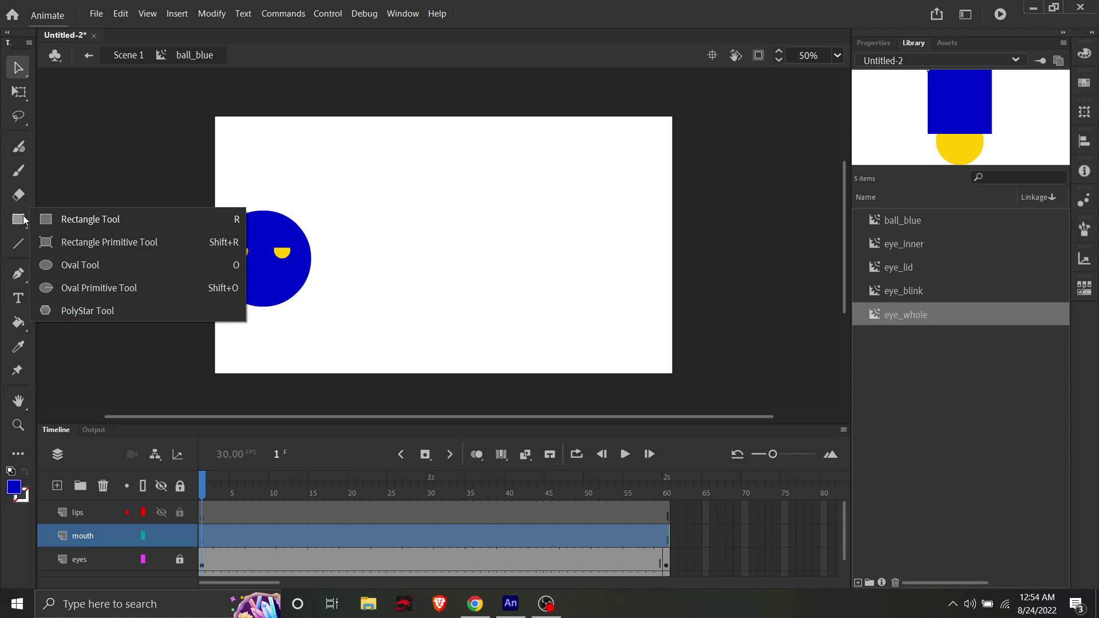
left_click(60, 265)
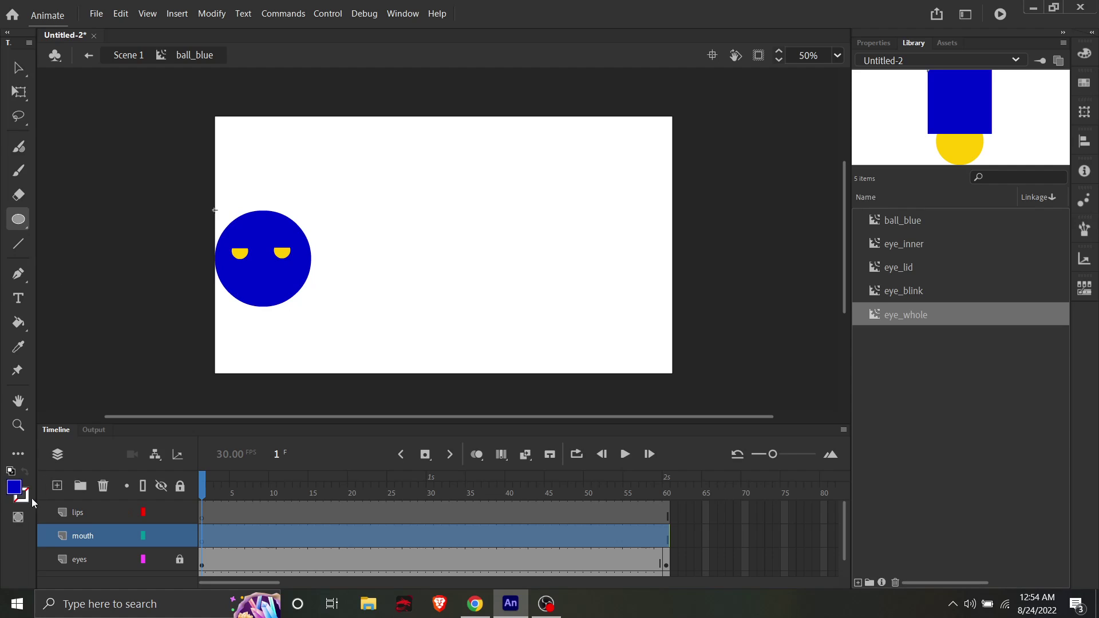
left_click(14, 488)
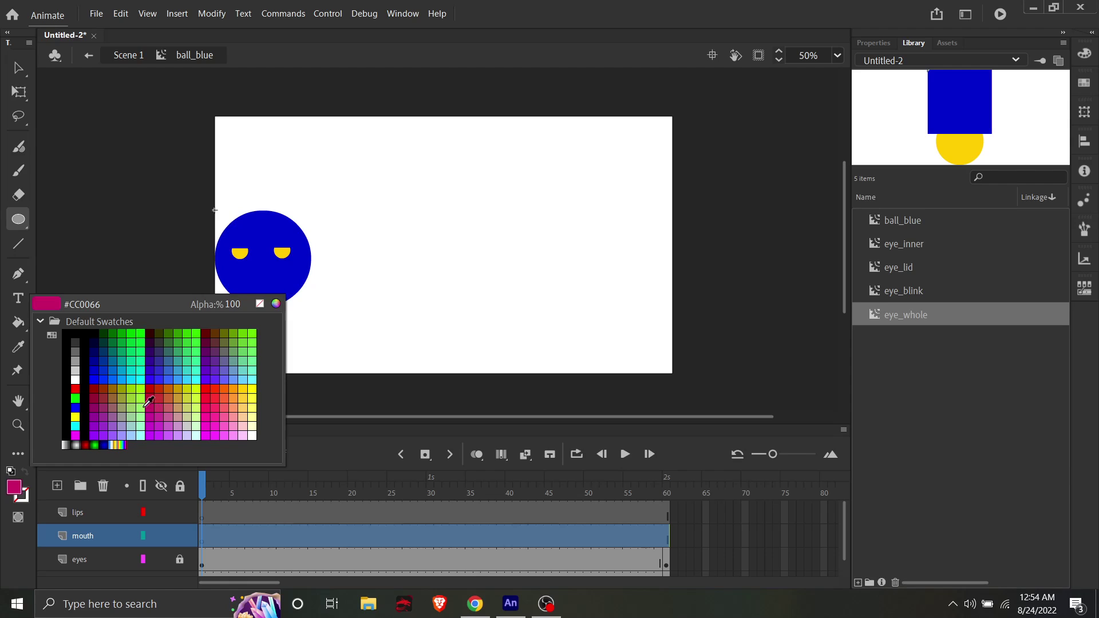
left_click(211, 385)
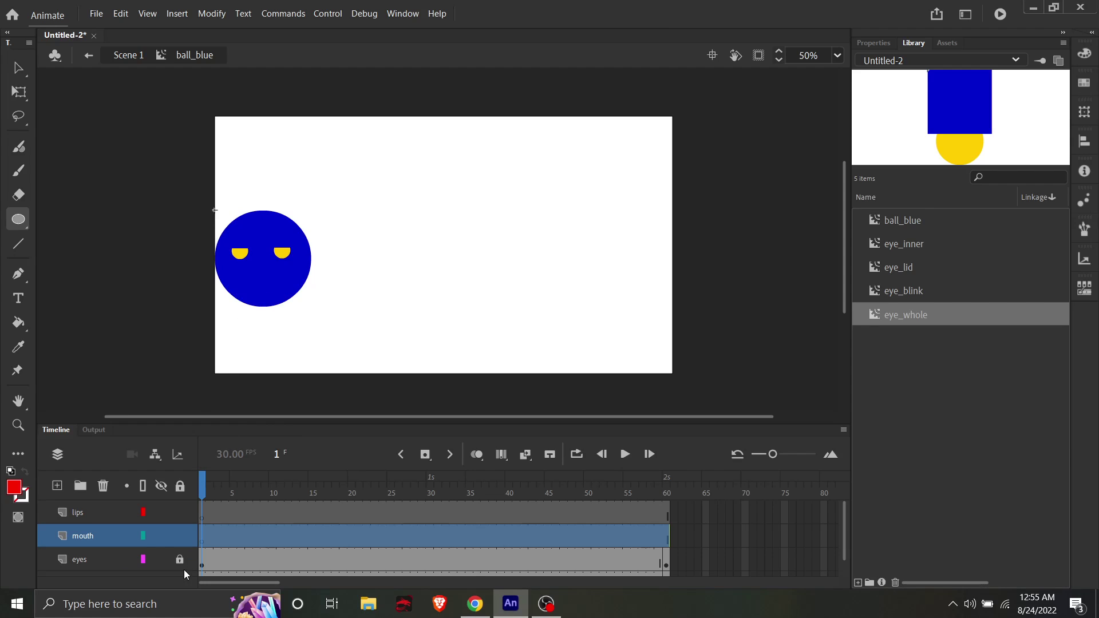
left_click_drag(244, 272, 313, 294)
Step: Move the red mouth oval so it sits centred on the ball just below the eyes
left_click(19, 68)
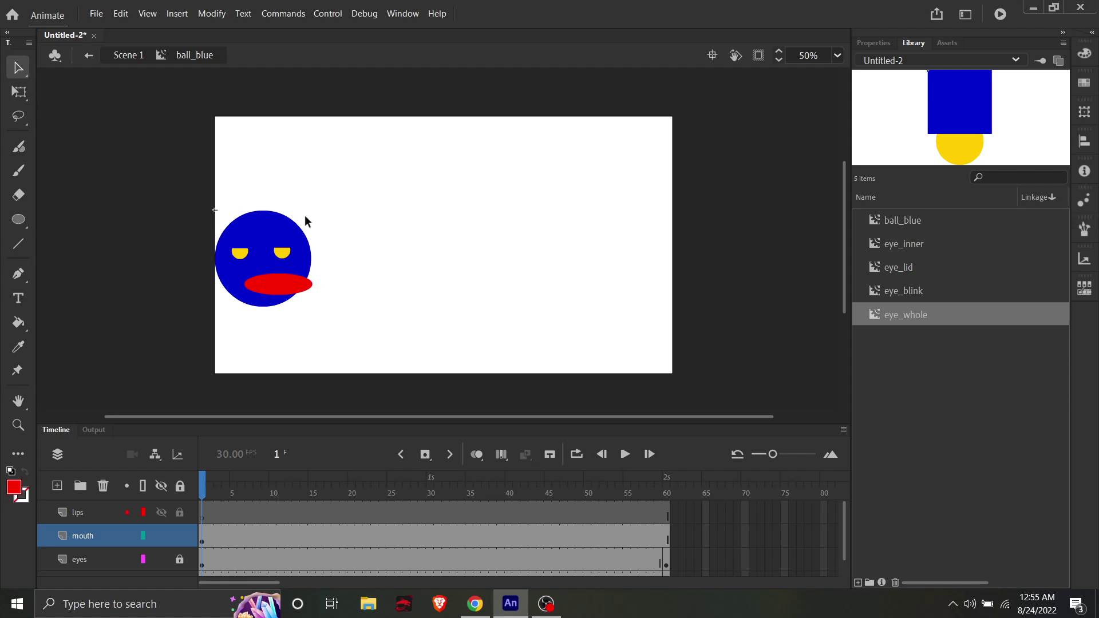
left_click(277, 289)
key("Left")
key("Left")
key("Left")
key("Left")
key("Left")
key("Left")
key("Left")
key("Left")
key("Left")
key("Left")
key("Left")
key("Left")
key("Left")
key("Left")
key("Left")
key("Left")
key("Left")
key("Left")
key("Left")
key("Left")
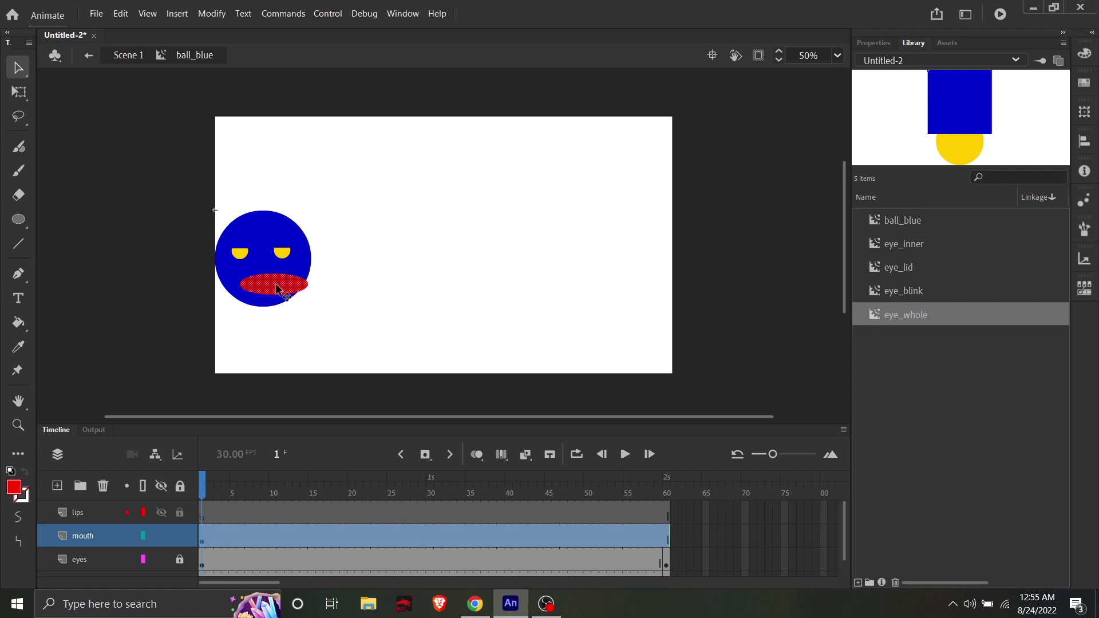
key("Up")
key("Up")
key("Up")
key("Up")
key("Up")
key("Up")
key("Left")
key("Left")
key("Left")
key("Left")
key("Left")
key("Left")
key("Left")
key("Left")
key("Up")
key("Up")
key("Up")
key("Up")
key("Up")
key("Up")
key("Up")
key("Up")
key("Up")
key("Up")
key("Up")
key("Up")
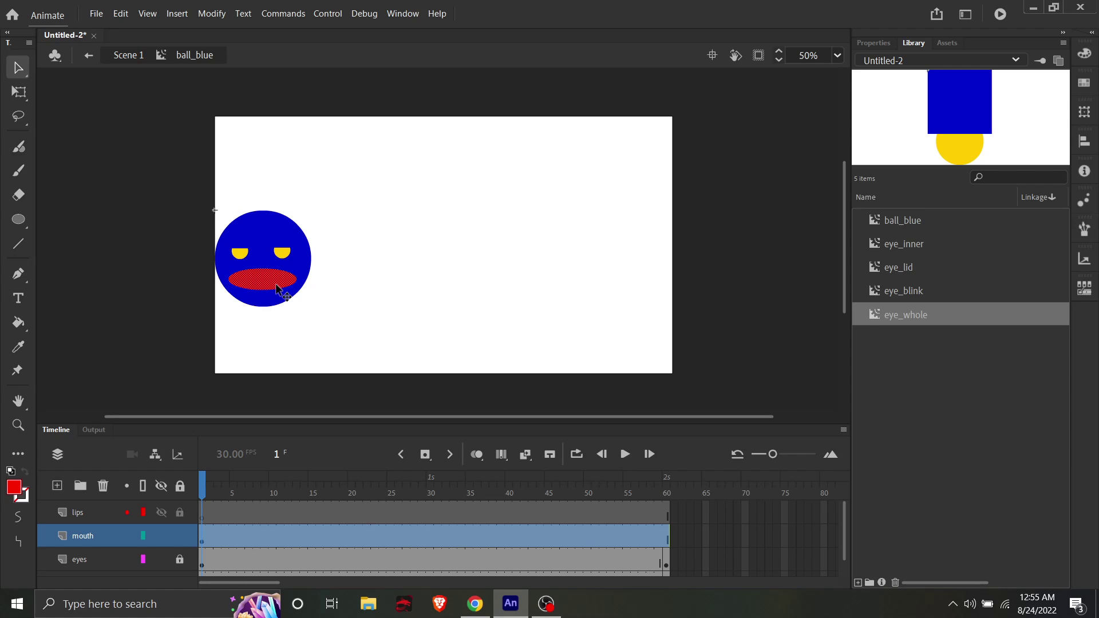
key("Up")
key("Up")
Step: Draw a wider, flatter red oval across the mouth on the lips layer
left_click(109, 515)
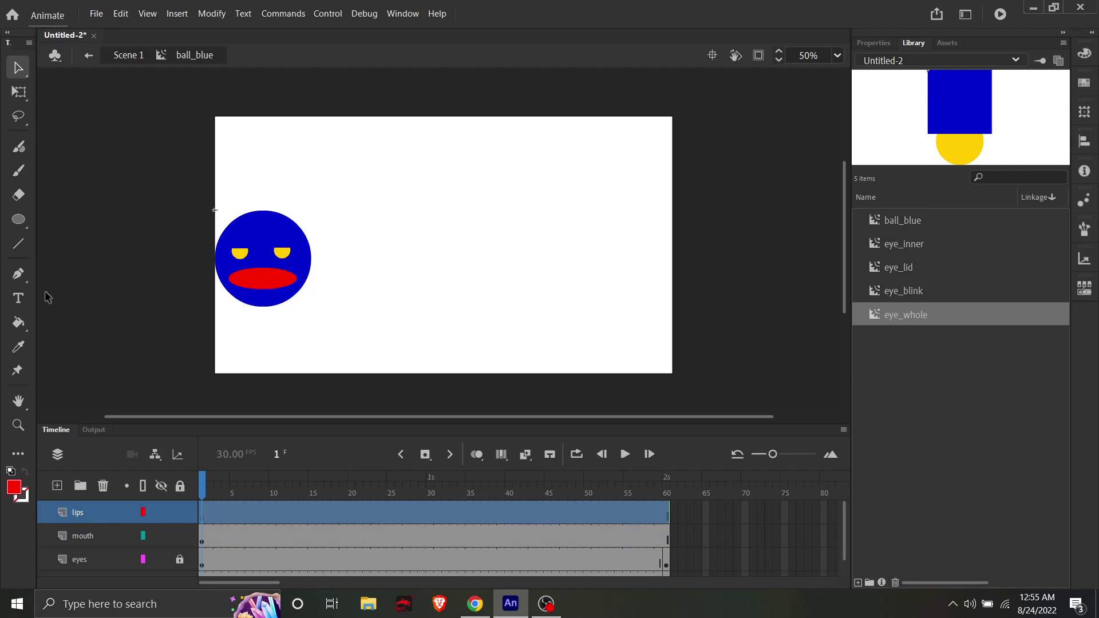
left_click(17, 222)
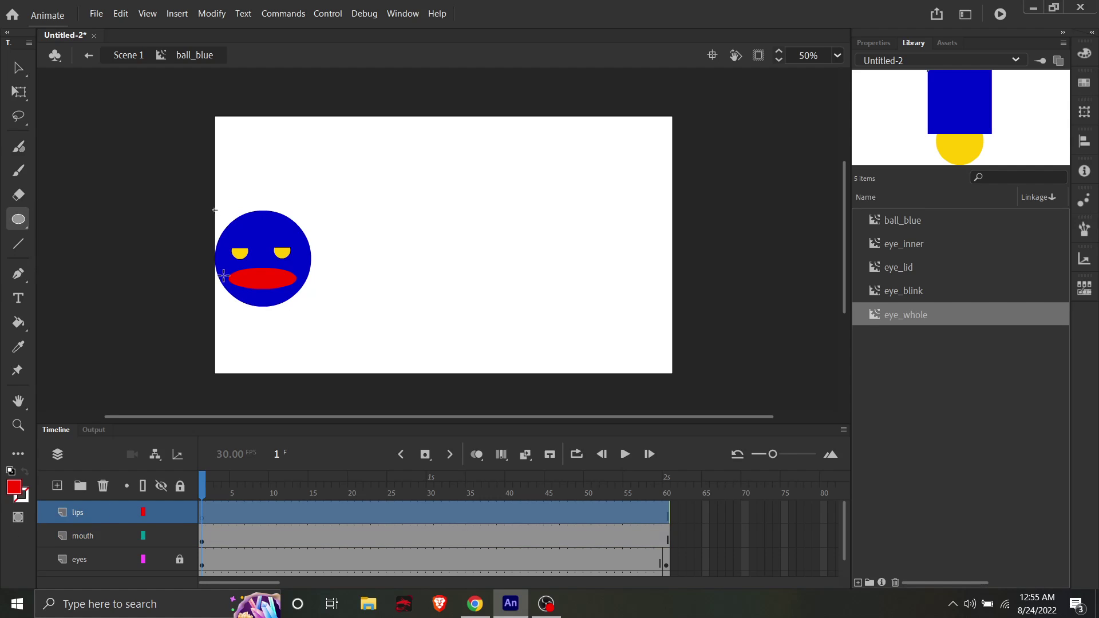
left_click_drag(221, 275, 310, 288)
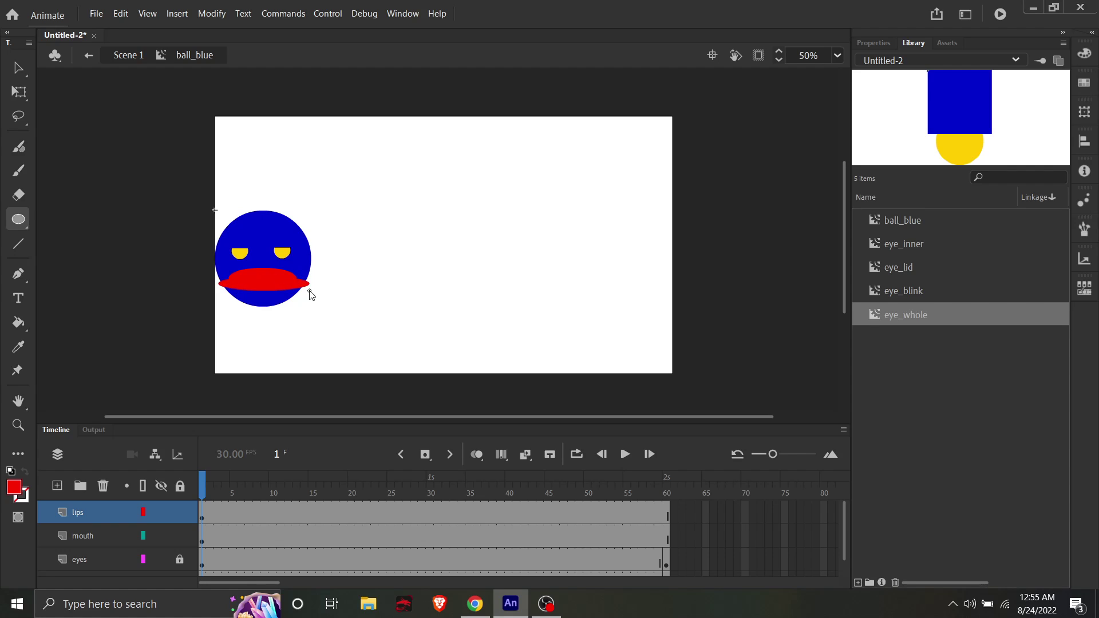
Step: Move the lips oval up until it is vertically centred over the mouth oval
left_click(17, 68)
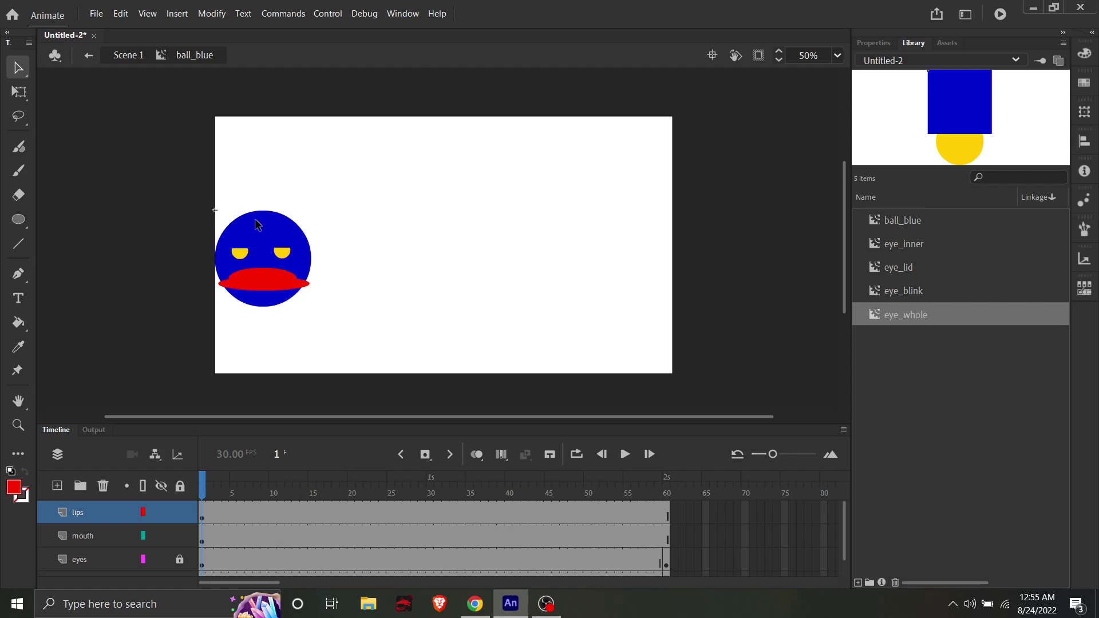
left_click(269, 290)
key("Up")
key("Up")
key("Up")
key("Up")
key("Up")
key("Up")
key("Up")
key("Up")
key("Up")
key("Up")
key("Up")
key("Up")
key("Up")
key("Up")
key("Up")
key("Up")
key("Up")
key("Up")
key("Up")
key("Up")
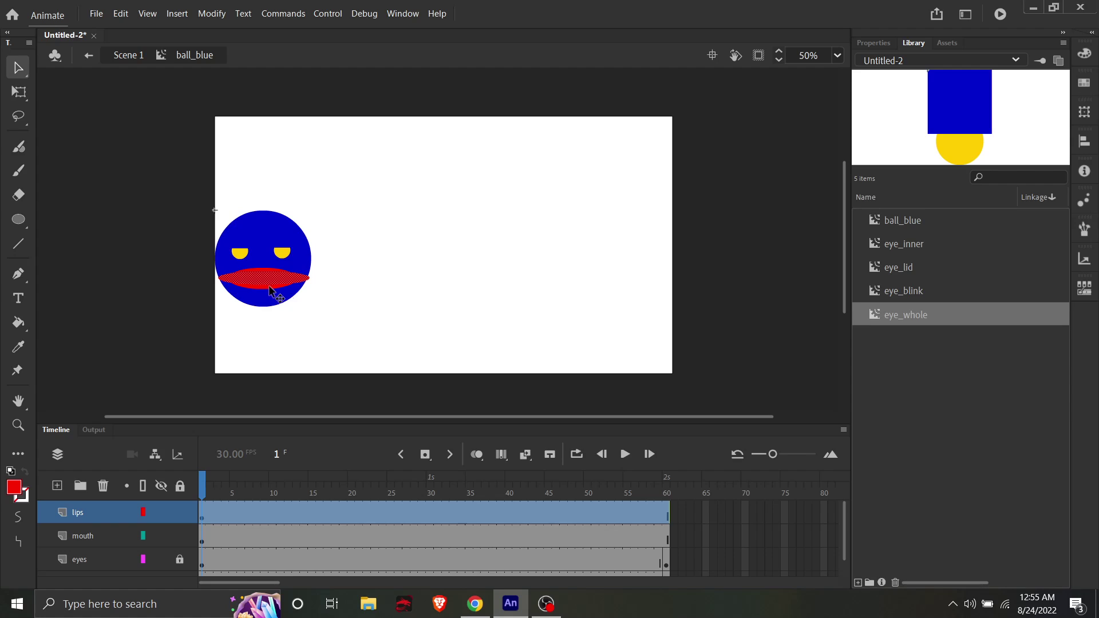
left_click(351, 286)
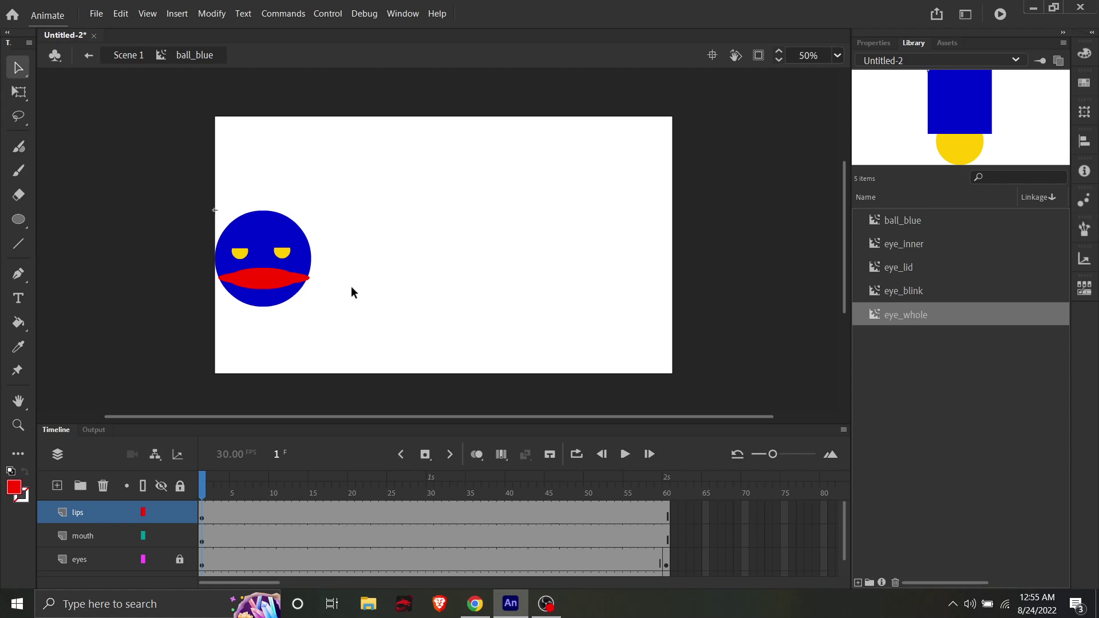
Step: Narrow the lips oval slightly with Free Transform so its ends fit within the ball
left_click(298, 279)
left_click(18, 92)
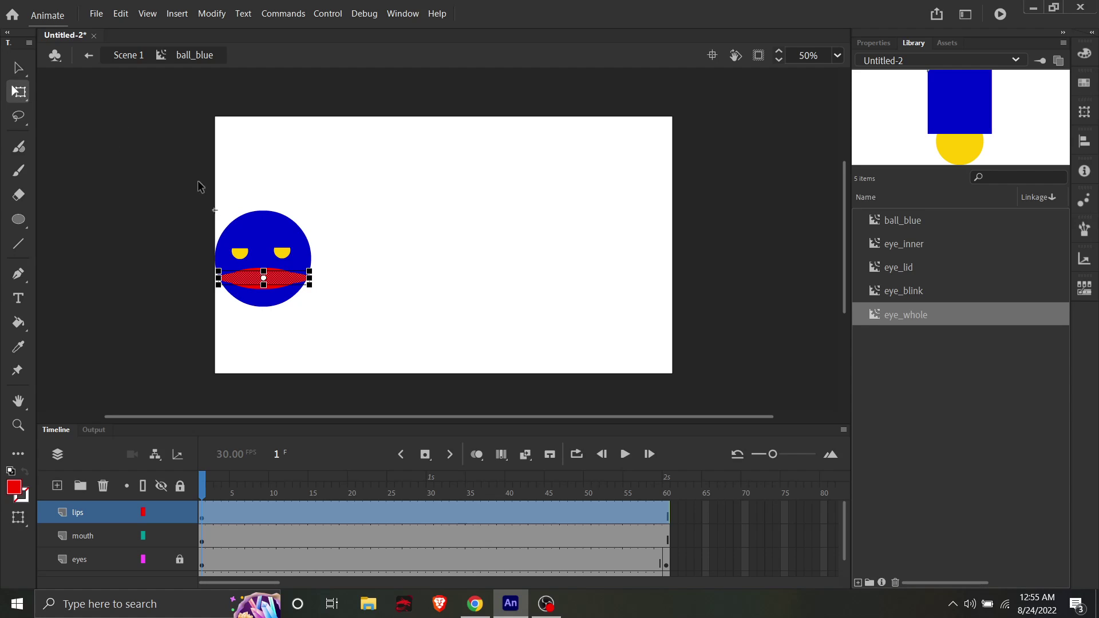
left_click_drag(310, 279, 305, 278)
left_click(19, 68)
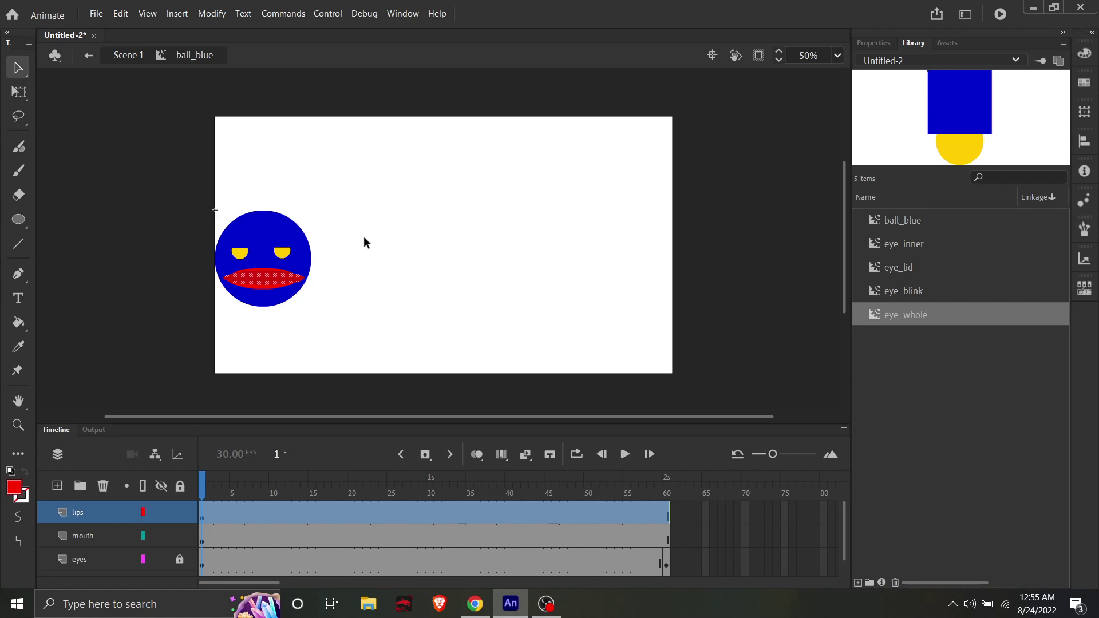
Step: Narrow the mouth oval slightly with Free Transform
left_click(265, 292)
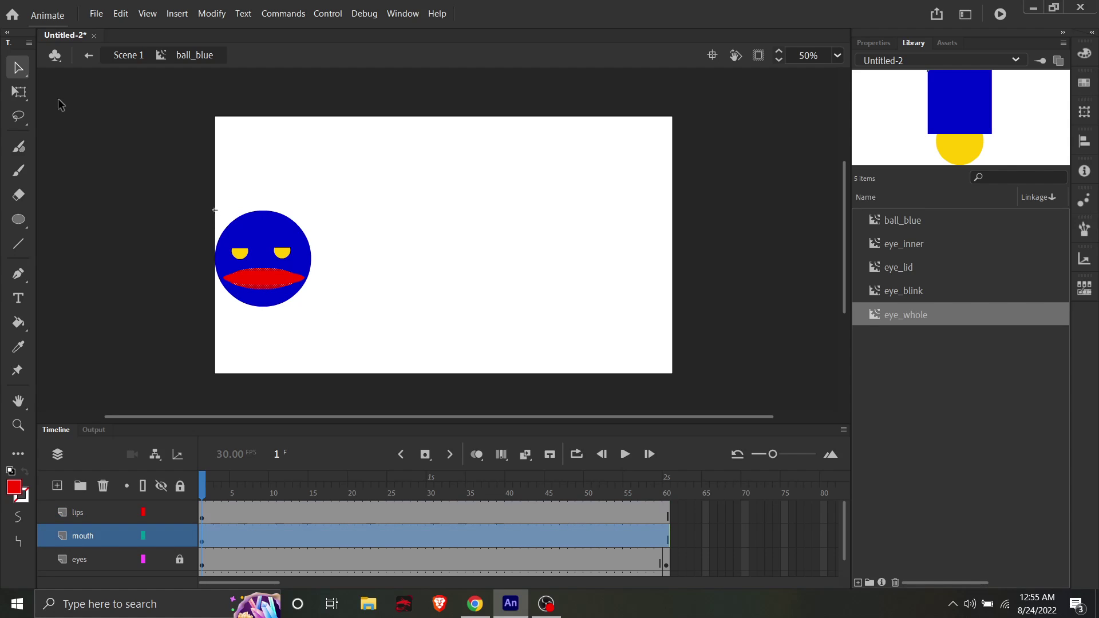
left_click(20, 92)
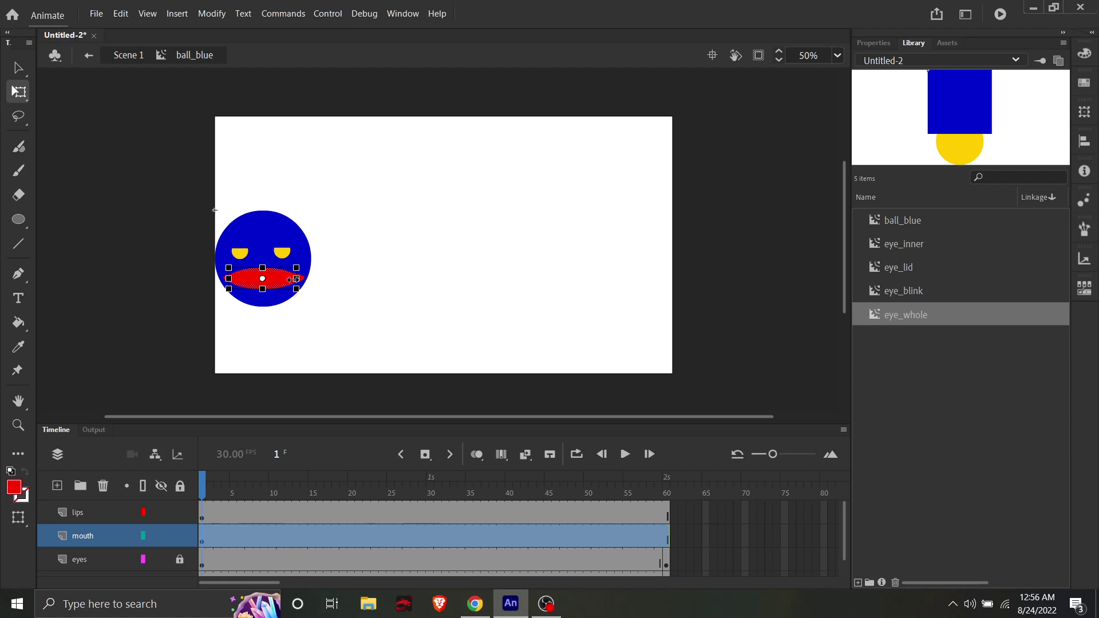
left_click_drag(294, 279, 292, 279)
left_click(19, 68)
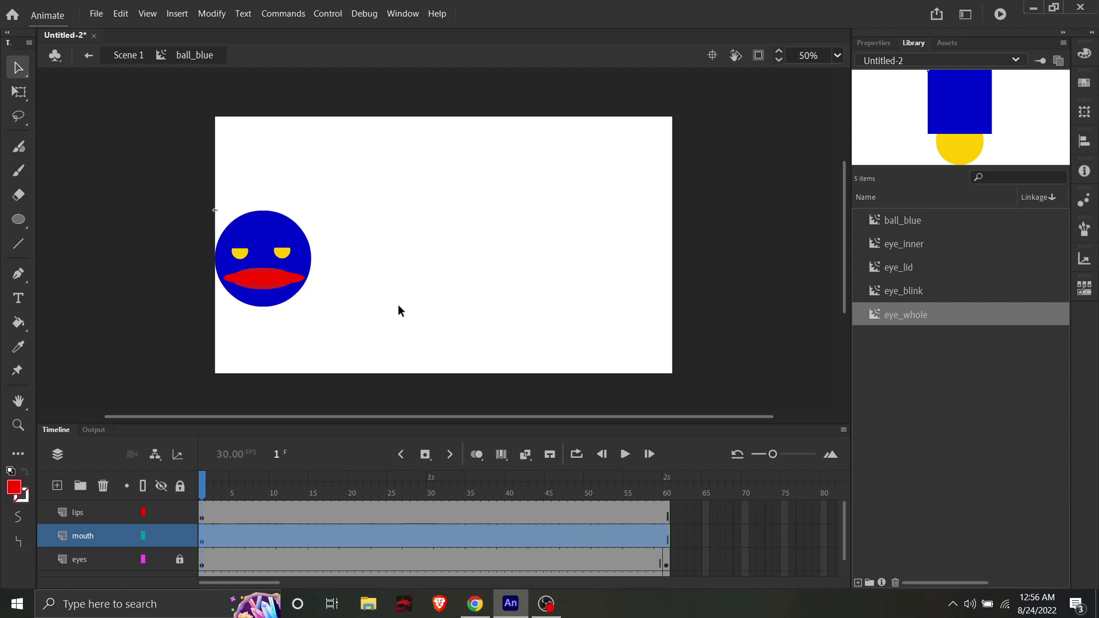
Step: Insert keyframes at frame 60 on the lips and mouth layers
left_click(73, 517)
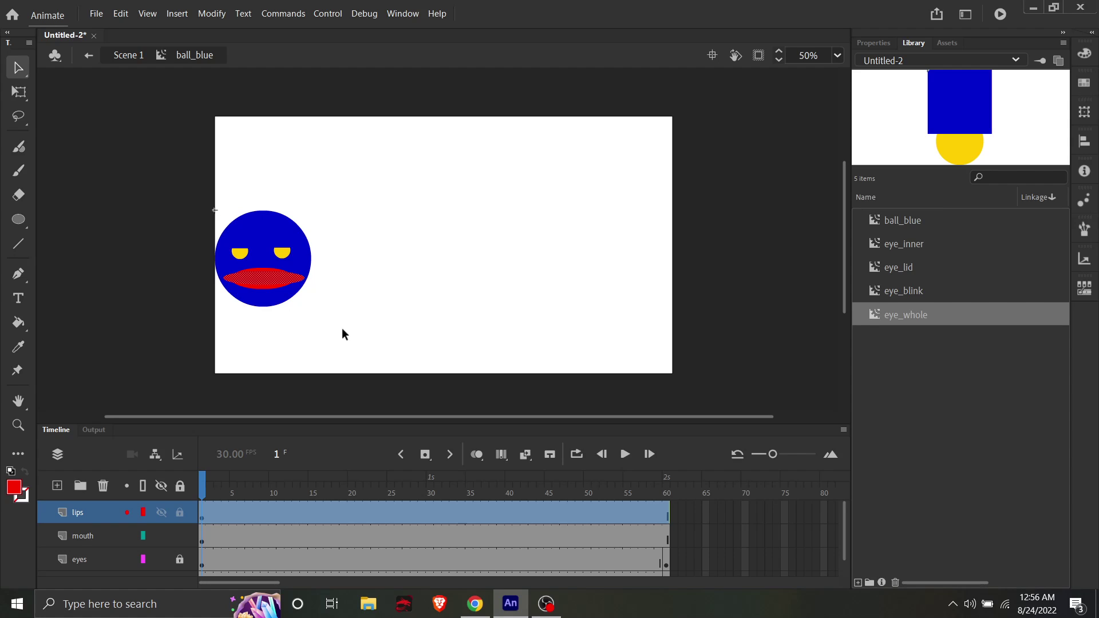
left_click(667, 513)
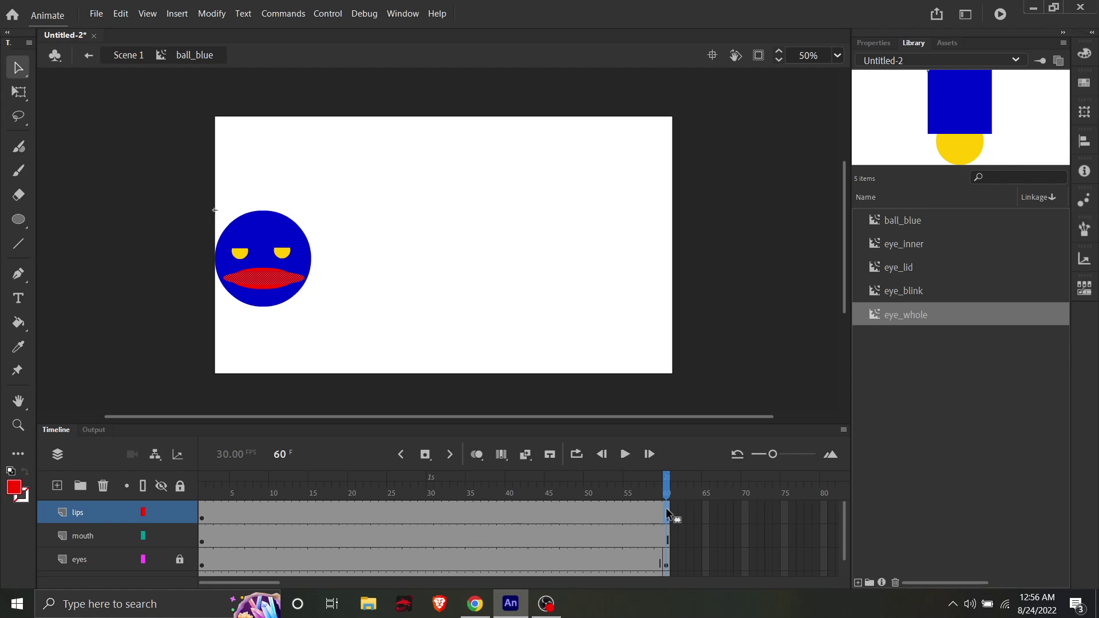
key("F6")
left_click(668, 536)
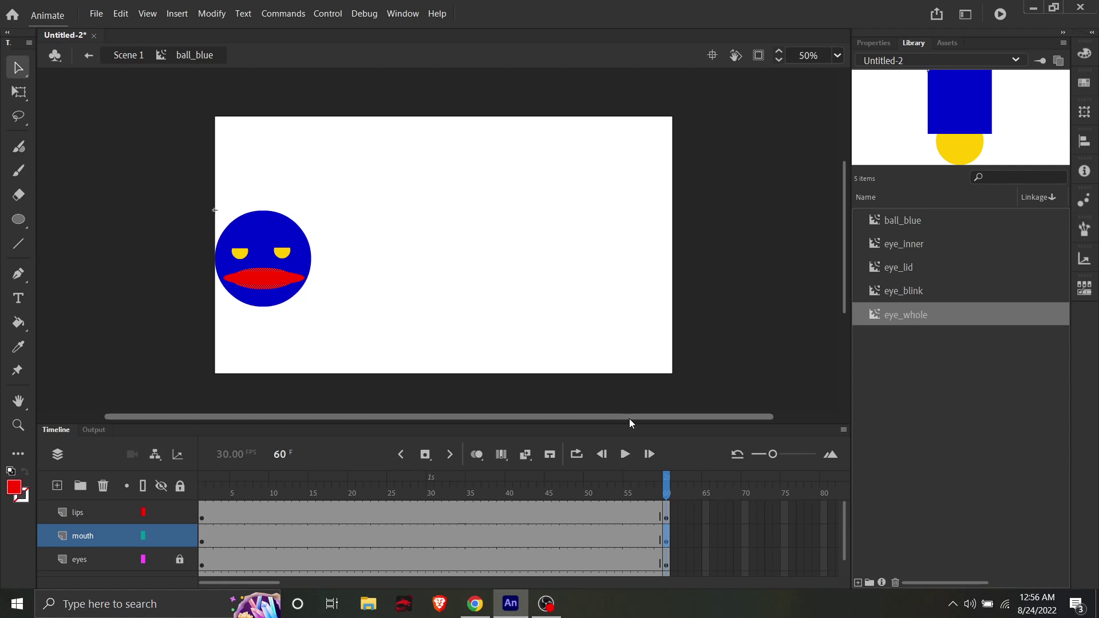
Step: Turn the lips layer into a mask over the mouth layer
left_click(87, 514)
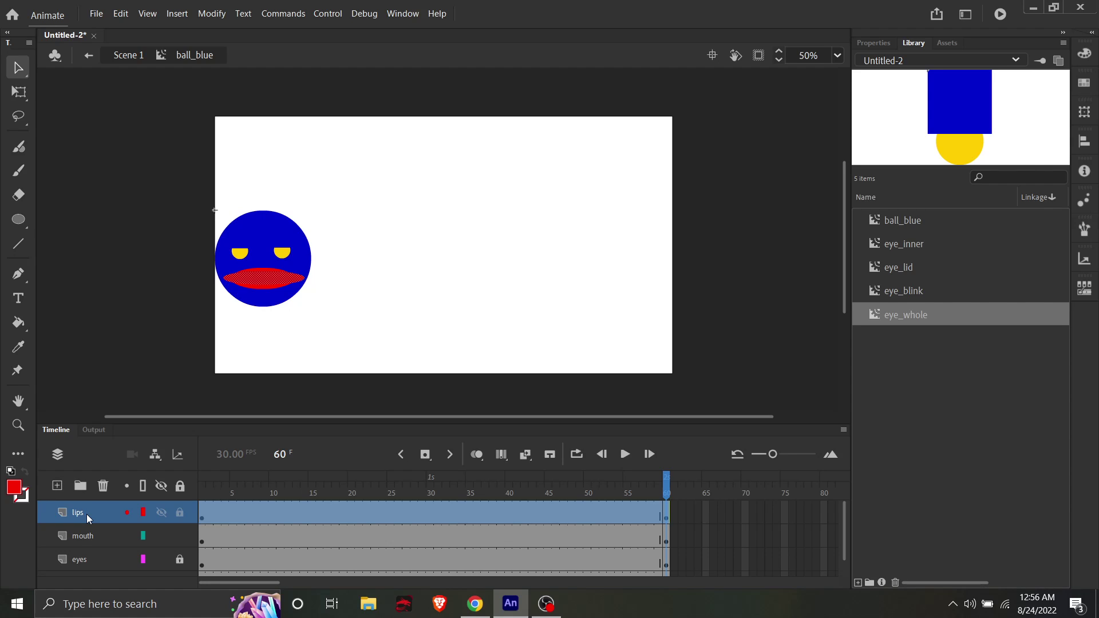
right_click(87, 514)
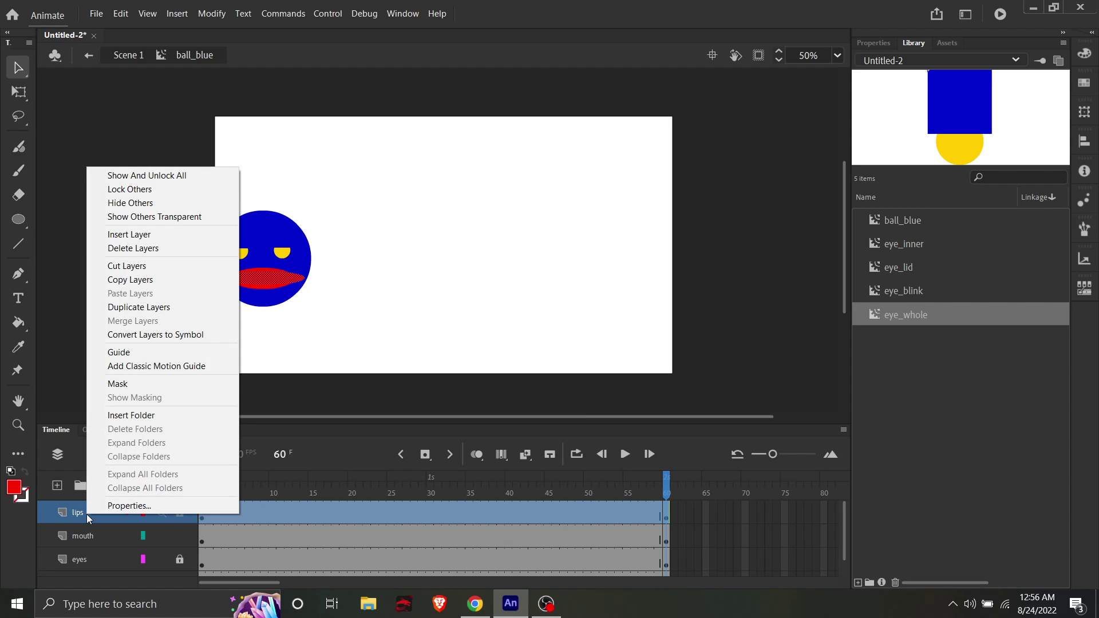
left_click(136, 385)
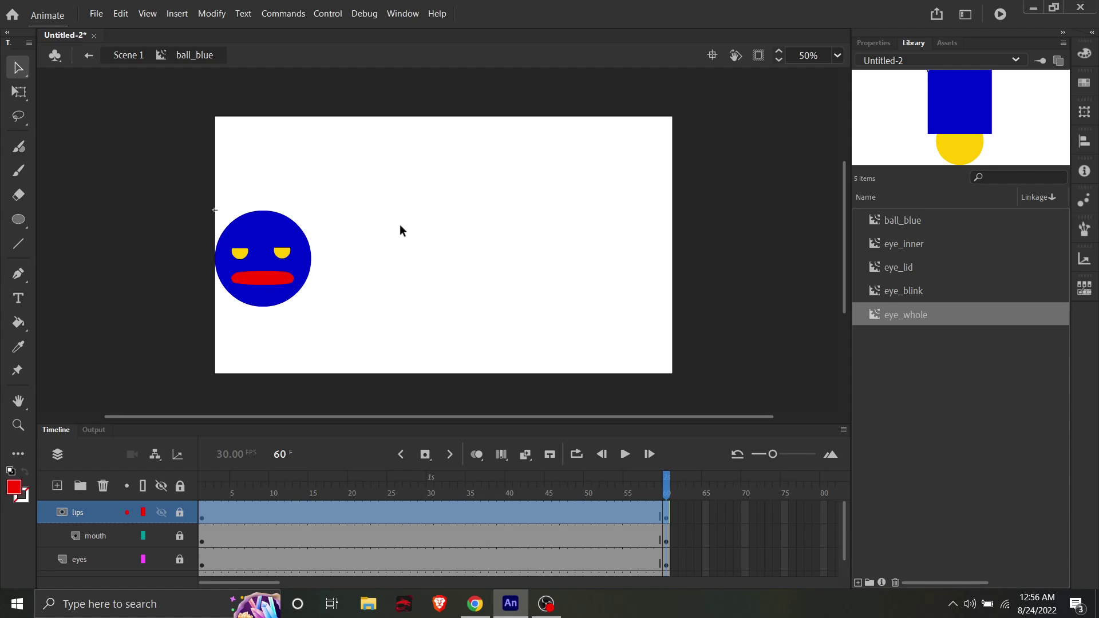
left_click(271, 284)
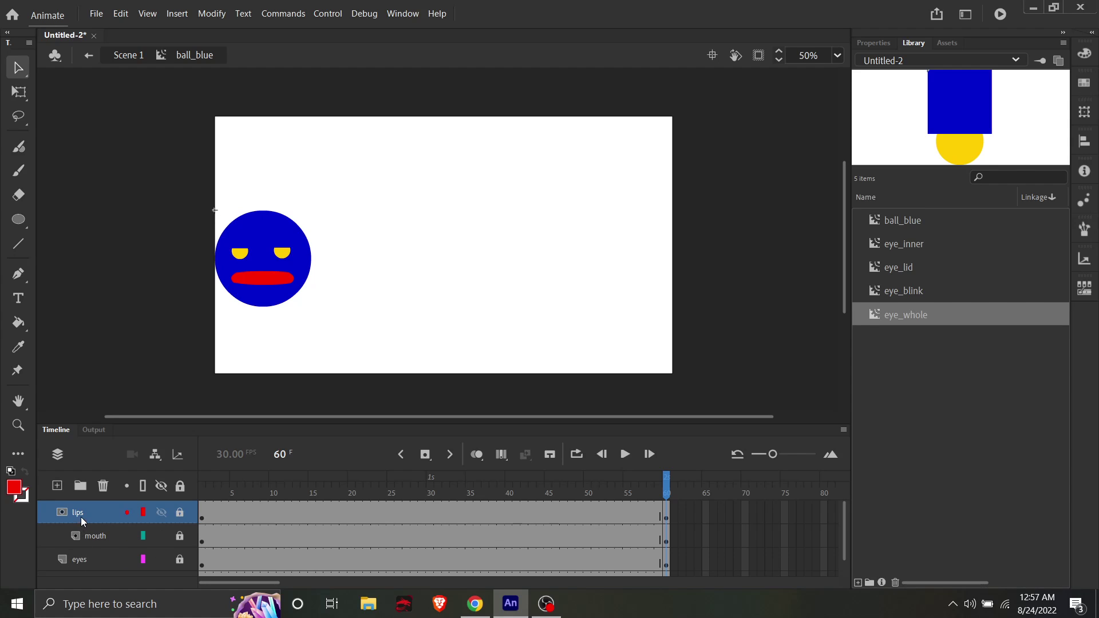
left_click(71, 559)
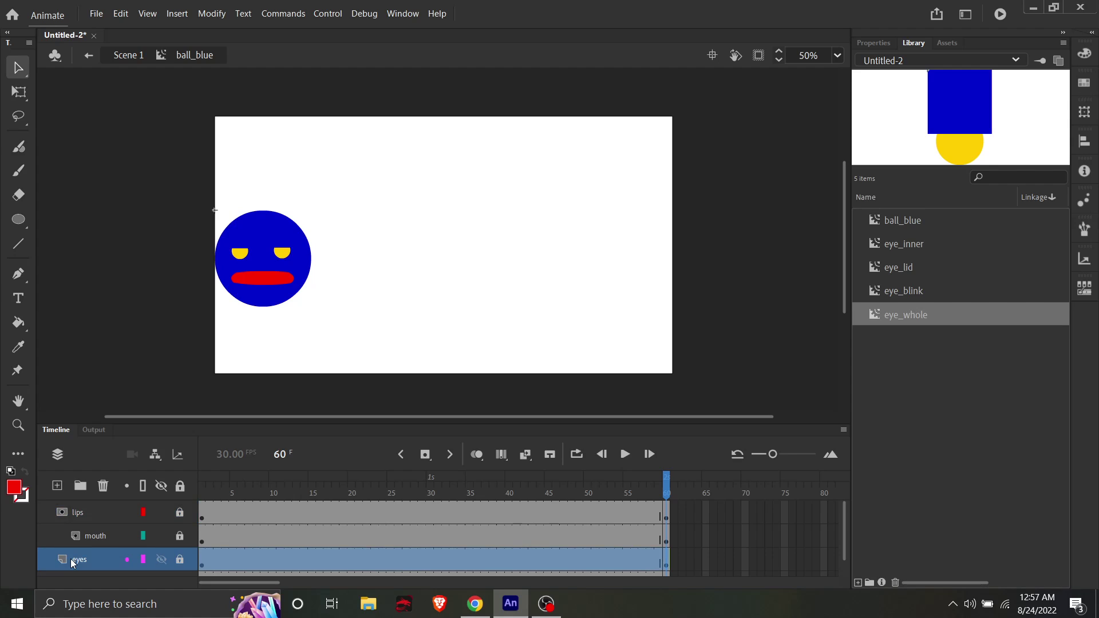
left_click_drag(70, 557, 94, 547)
left_click_drag(847, 523, 849, 544)
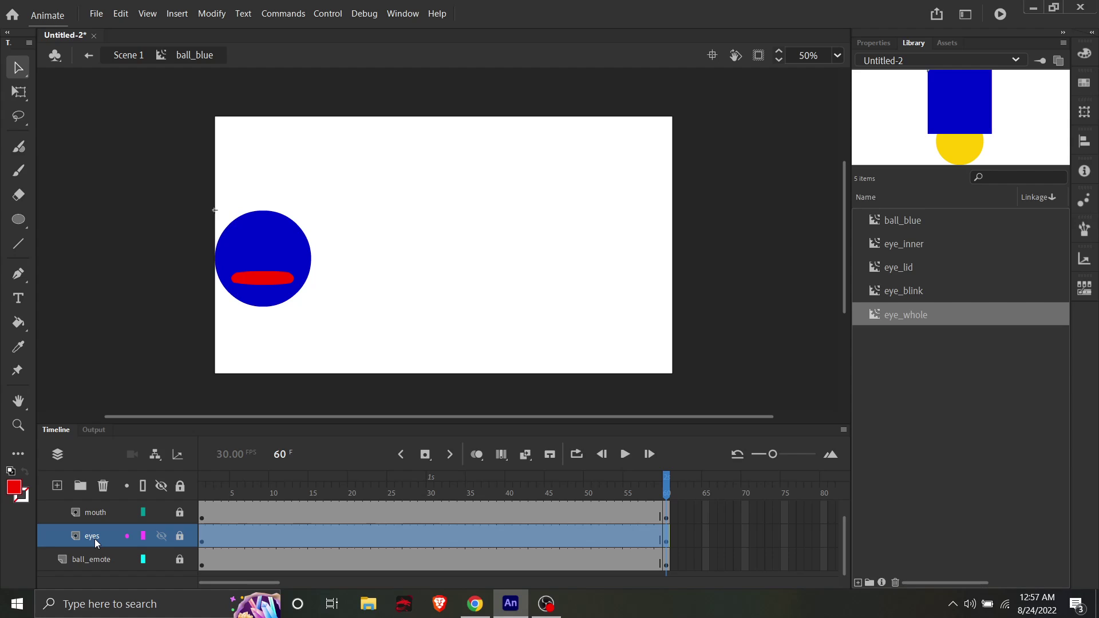
left_click_drag(95, 538, 50, 548)
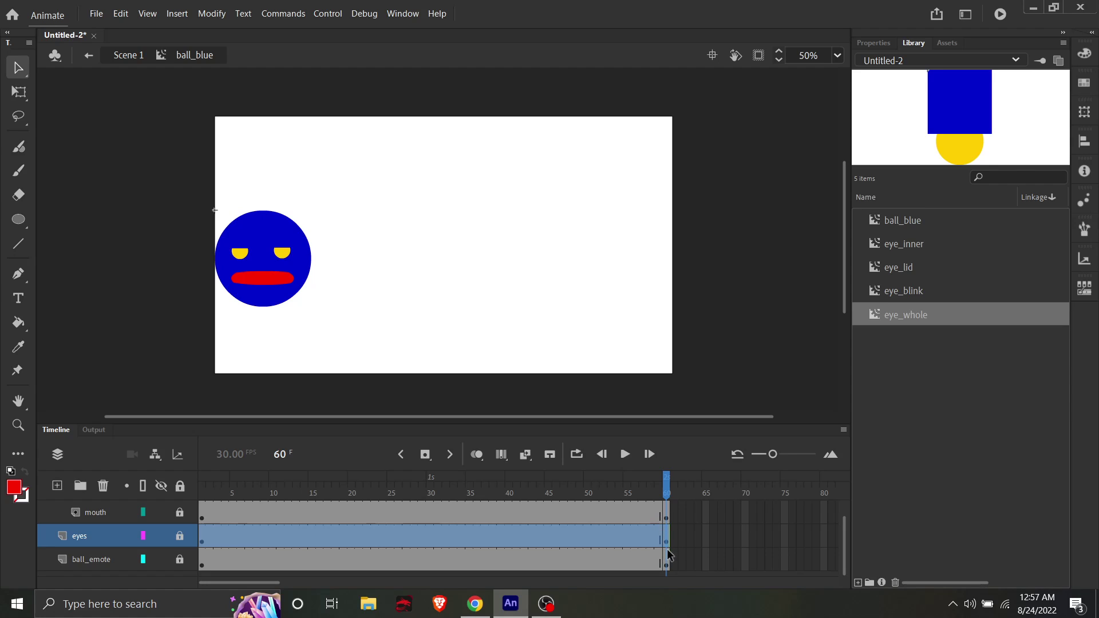
Step: Unlock the lips layer at frame 1 to reveal the full shape, and restore the masked view with Show Masking
left_click_drag(843, 552, 845, 535)
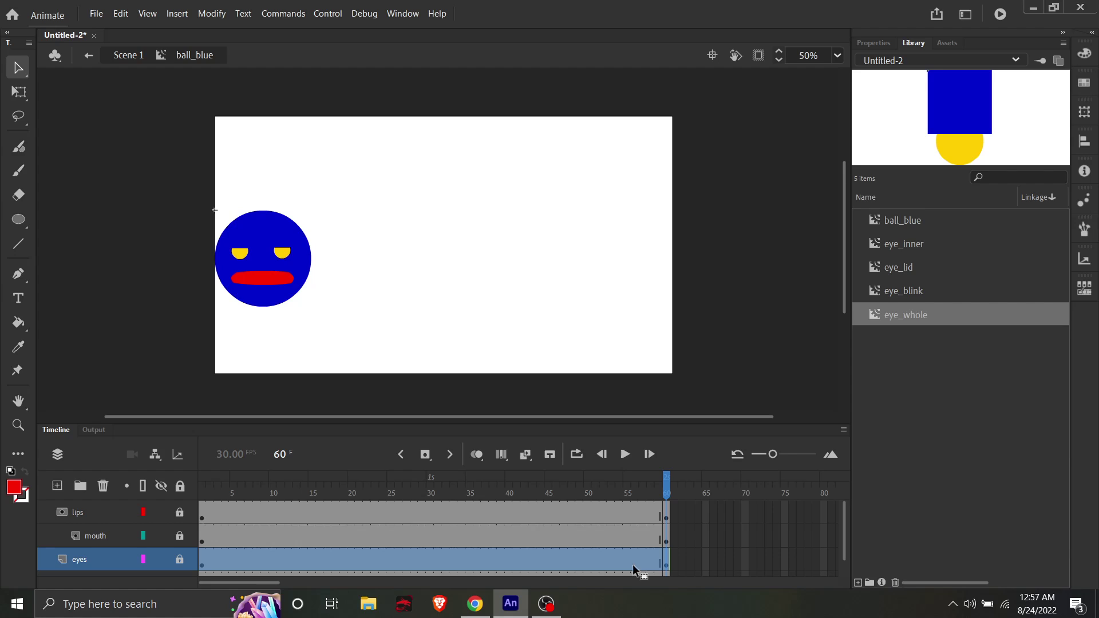
left_click_drag(671, 484, 201, 512)
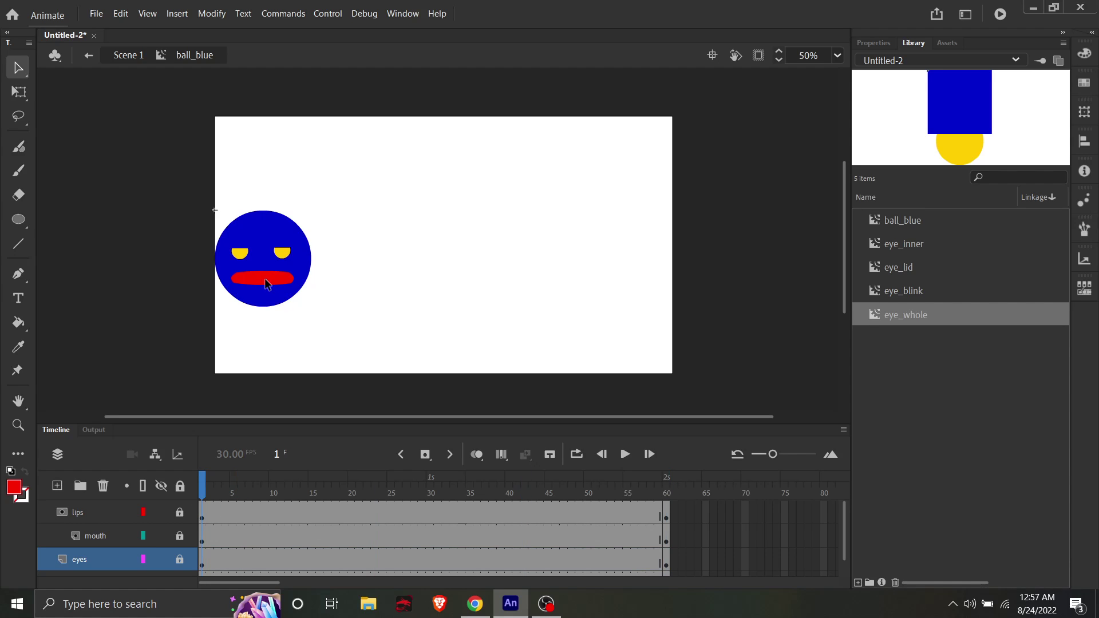
left_click(89, 513)
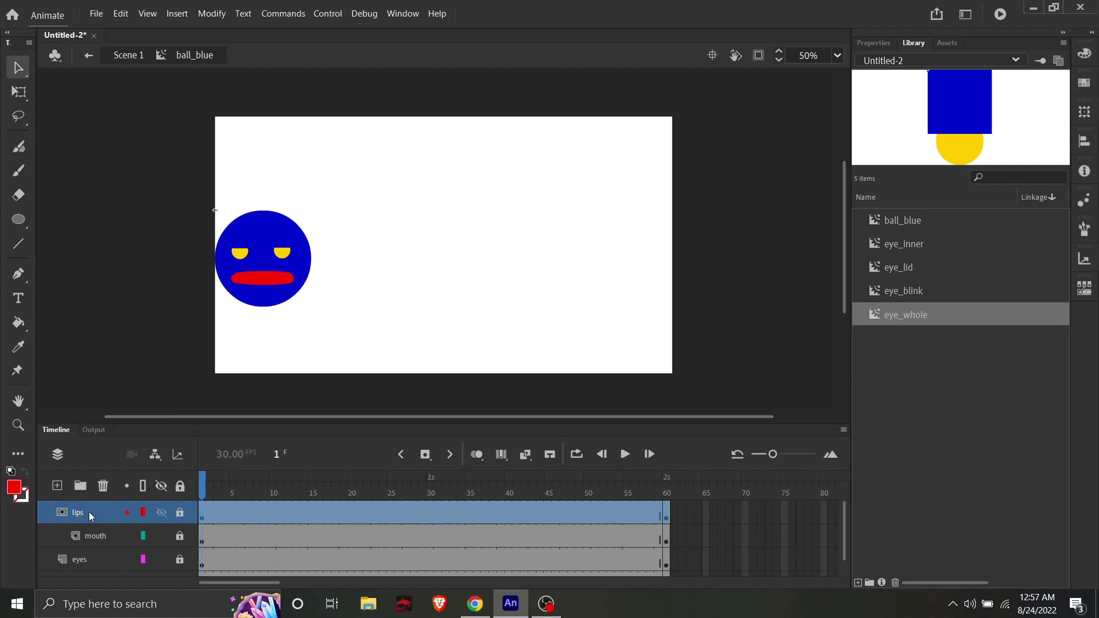
left_click(179, 515)
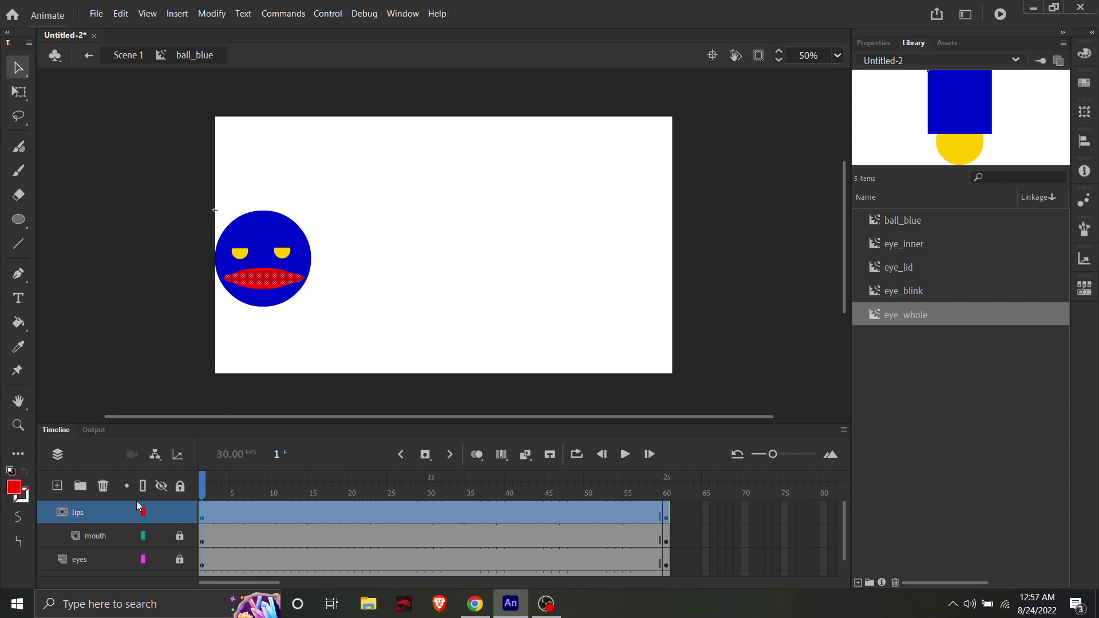
right_click(88, 514)
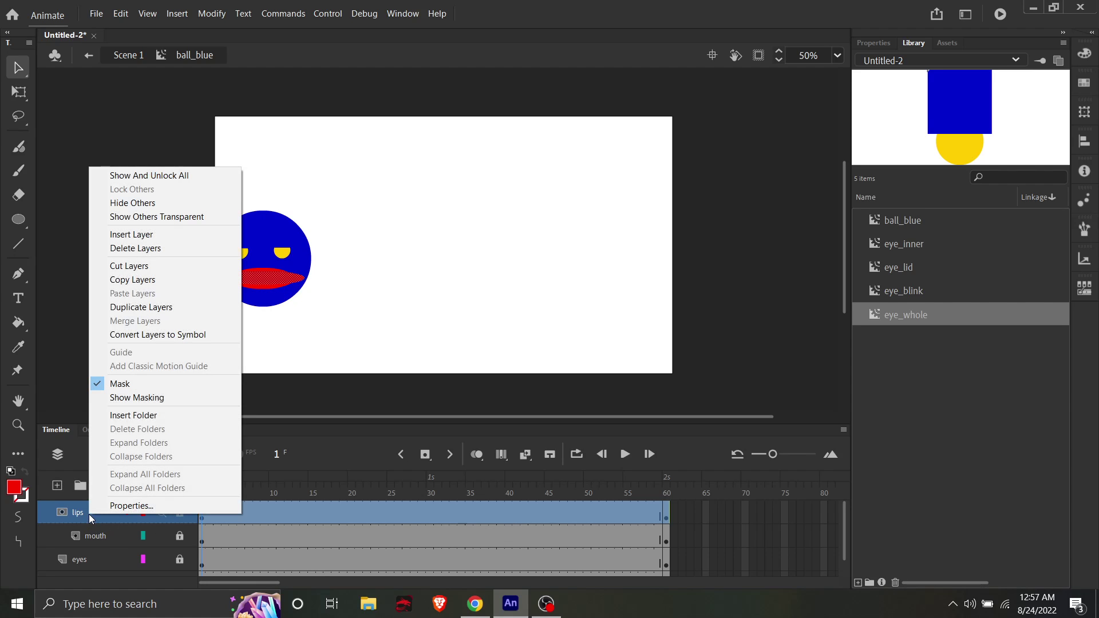
left_click(135, 399)
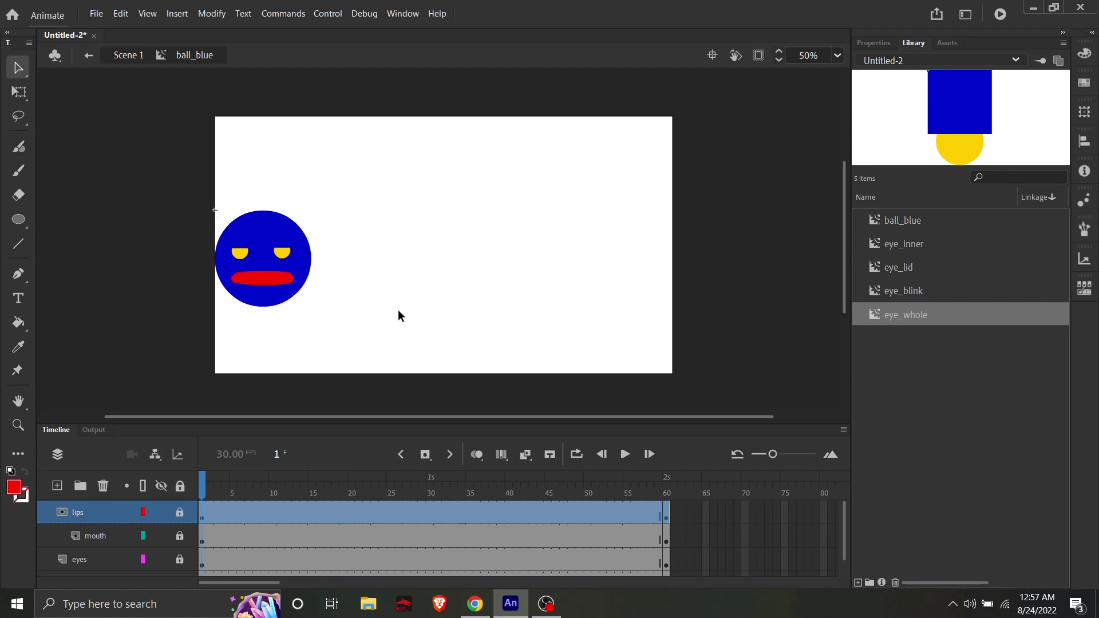
Step: Insert keyframes on the lips layer at frames 20, 40 and 25
left_click(349, 503)
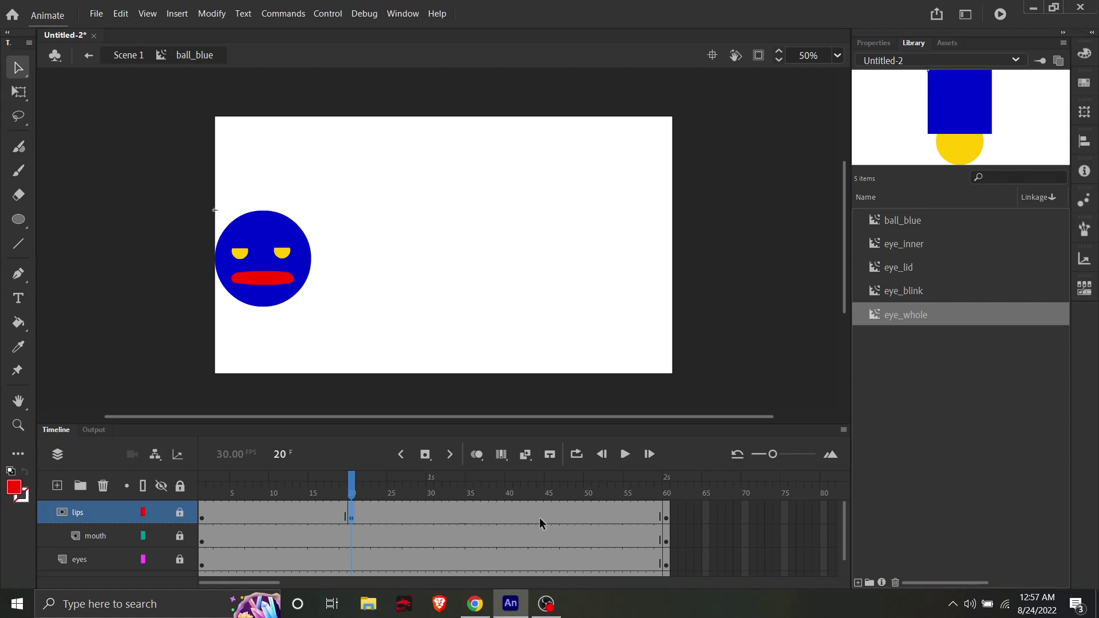
left_click(511, 501)
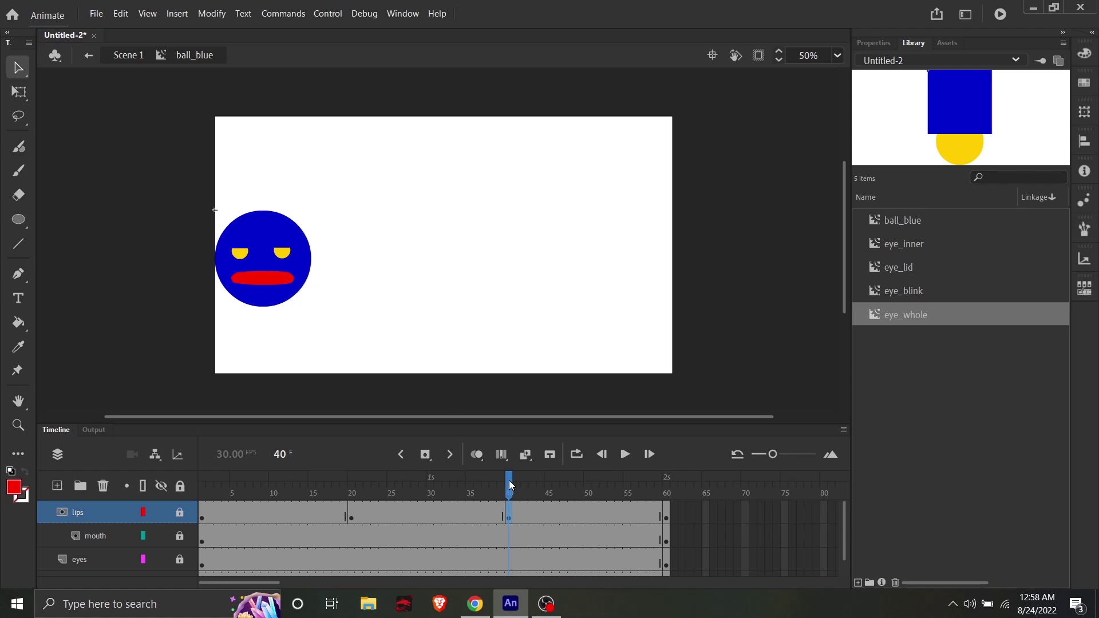
left_click_drag(509, 492, 352, 498)
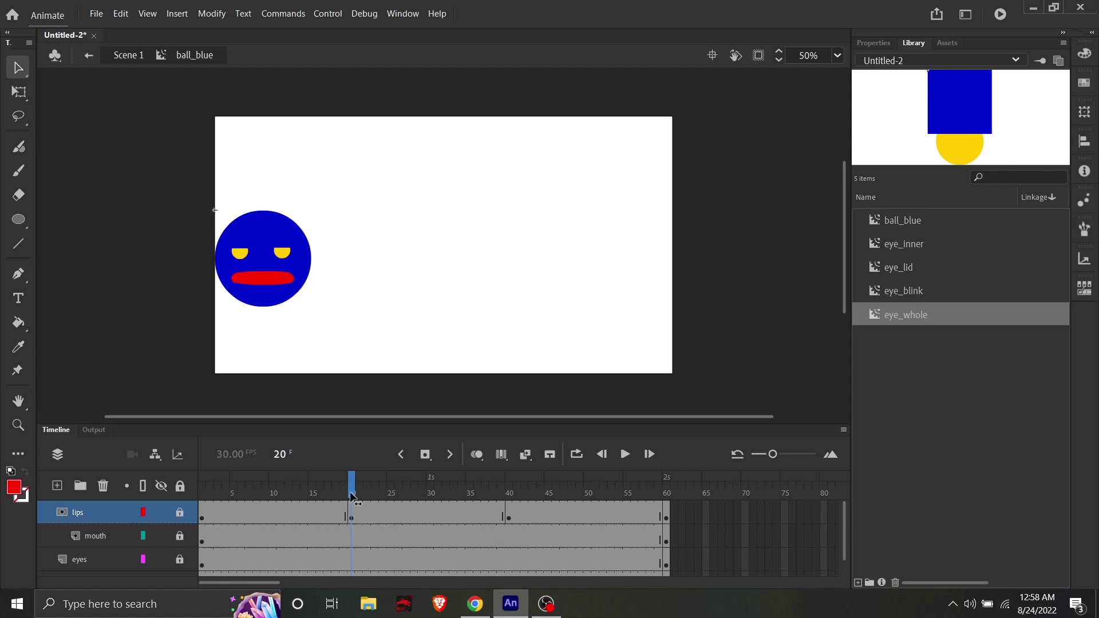
left_click(387, 503)
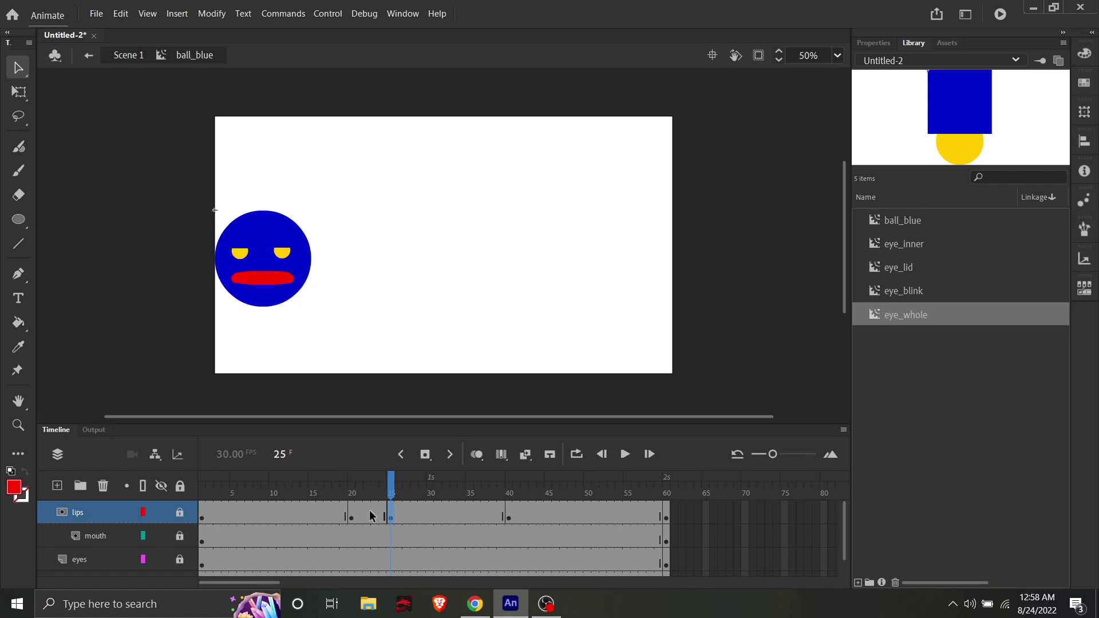
Step: Create a shape tween on the lips layer between frames 20 and 25
left_click(369, 513)
right_click(377, 513)
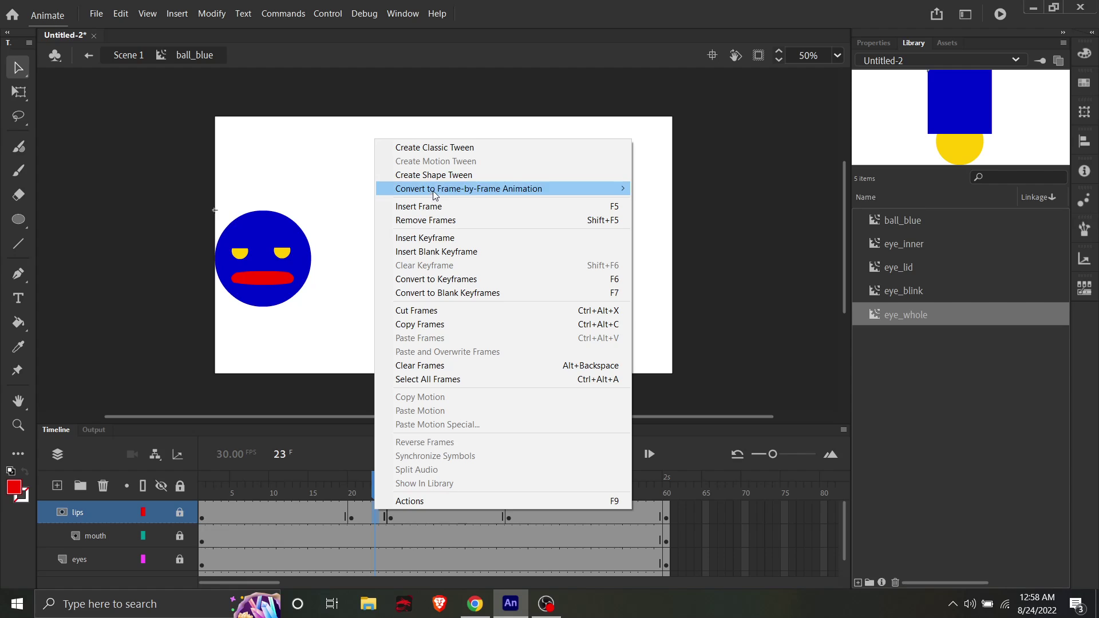
left_click(431, 176)
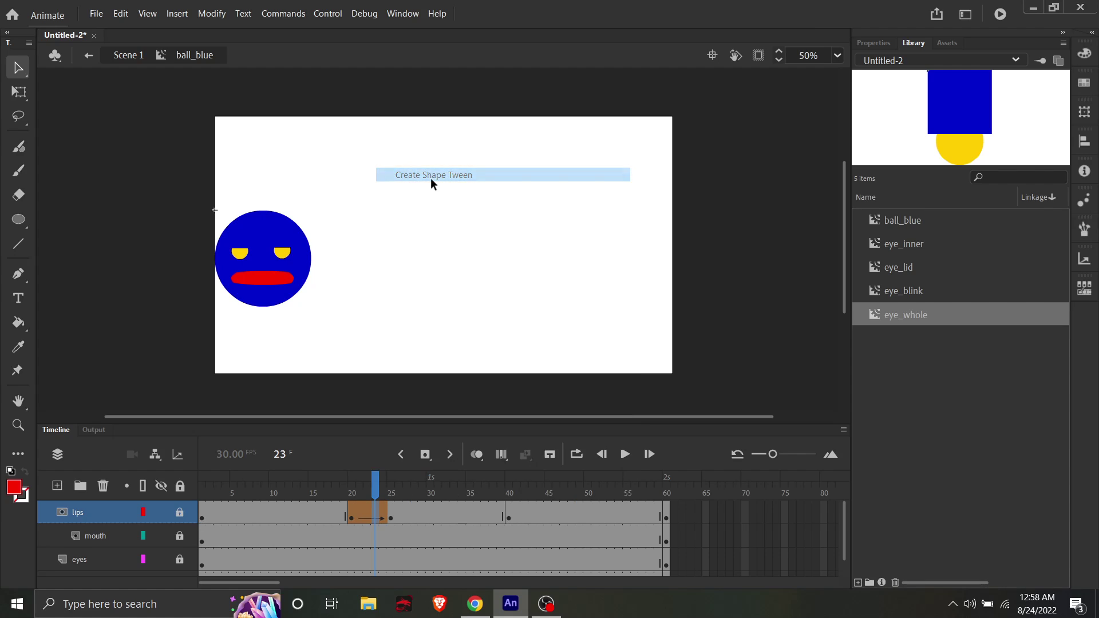
Step: Activate Free Transform and select the lips shape at frame 20 on the unlocked lips layer
left_click(19, 91)
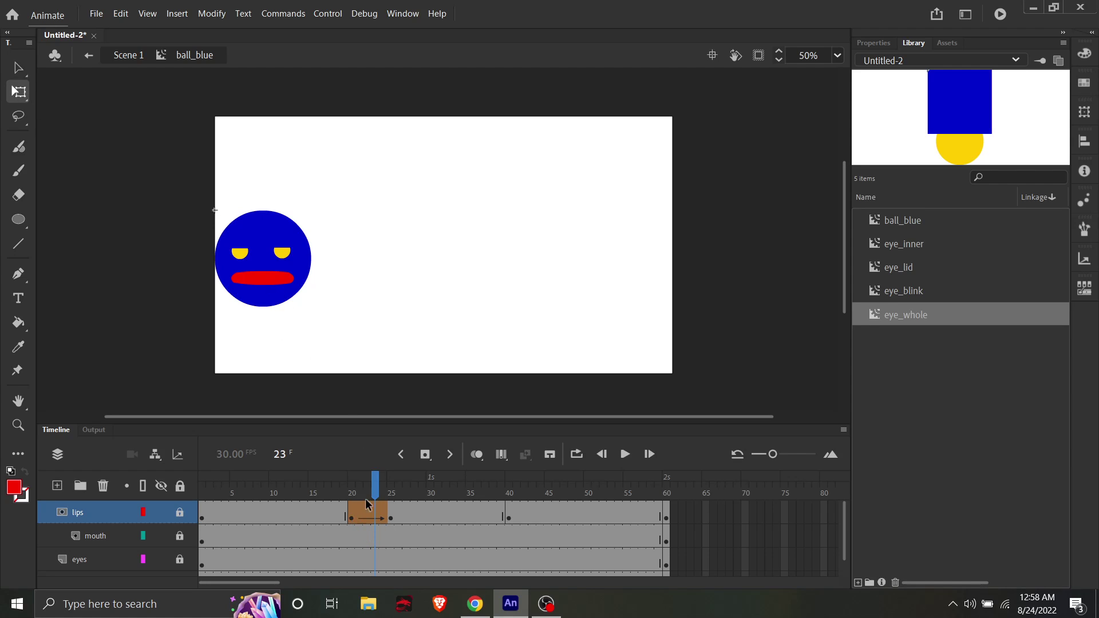
left_click_drag(378, 487, 351, 517)
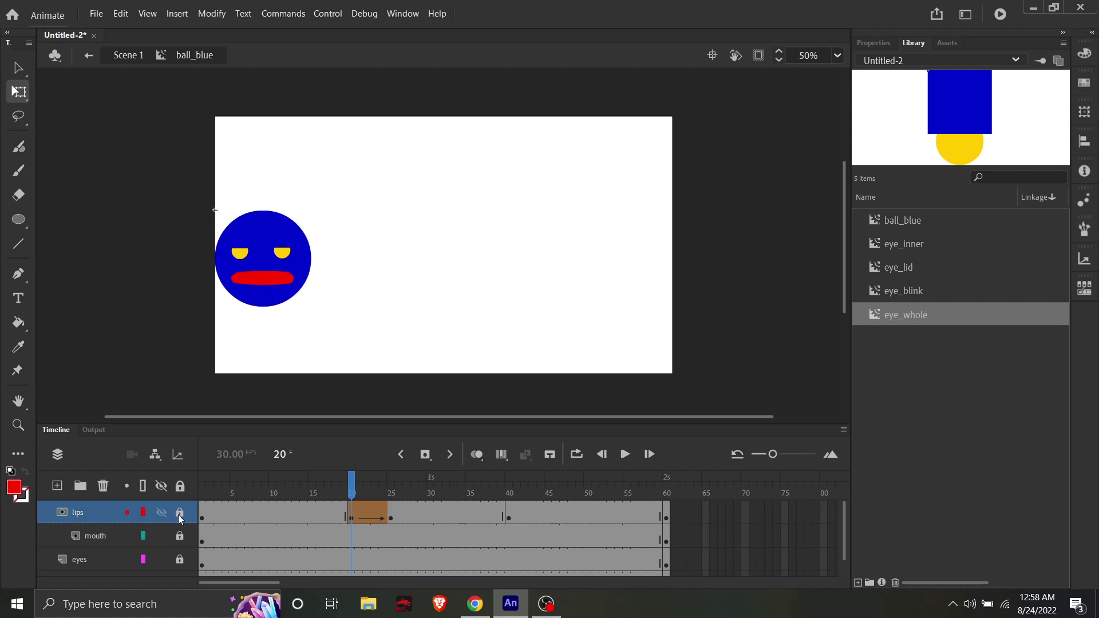
left_click(264, 281)
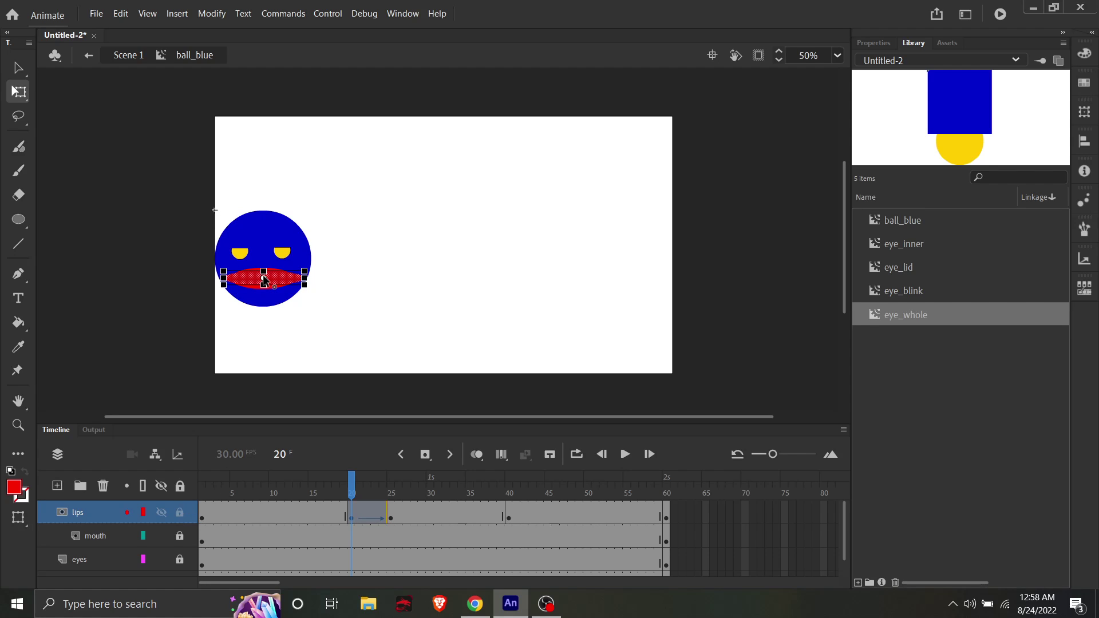
Step: Switch the mouth between masked and unmasked views at frame 20 using Show Masking and the lips layer's lock
right_click(98, 535)
left_click(127, 418)
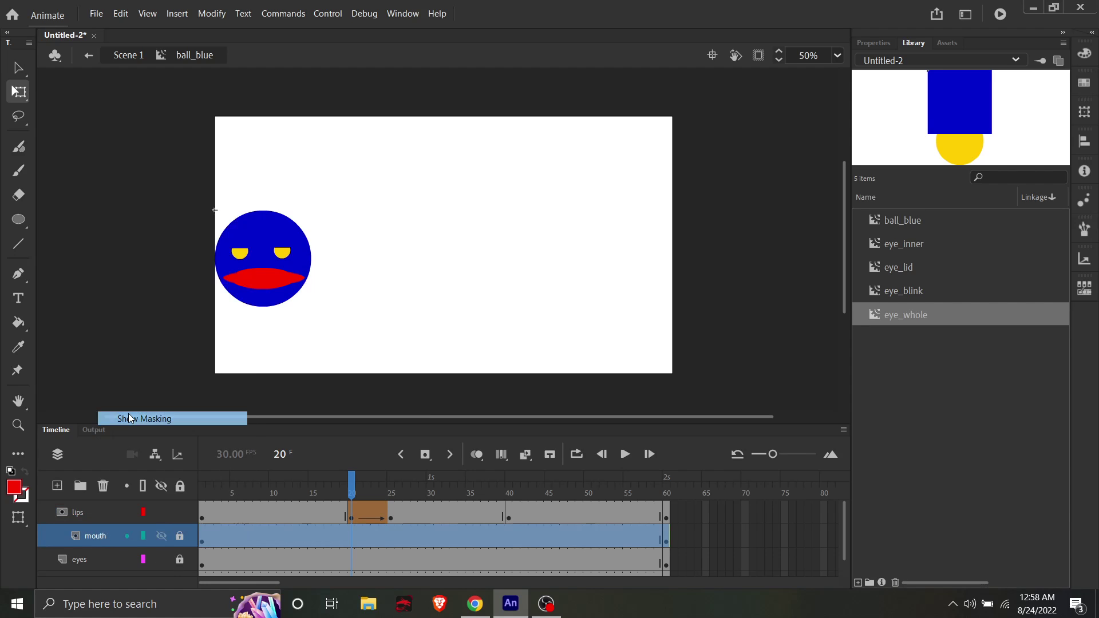
left_click(90, 513)
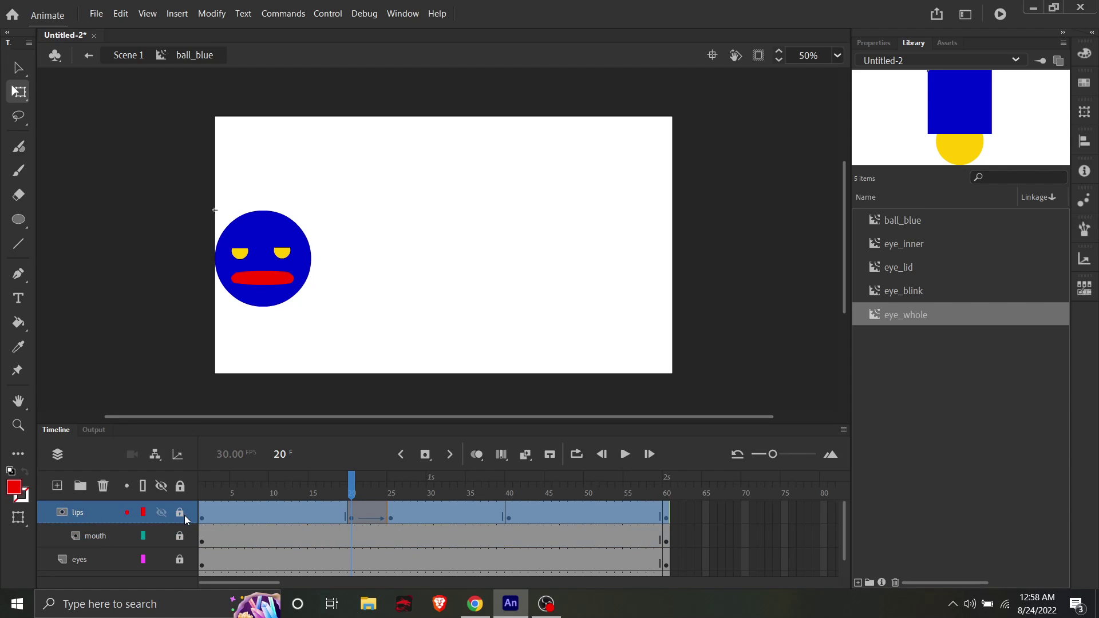
left_click(183, 514)
right_click(91, 541)
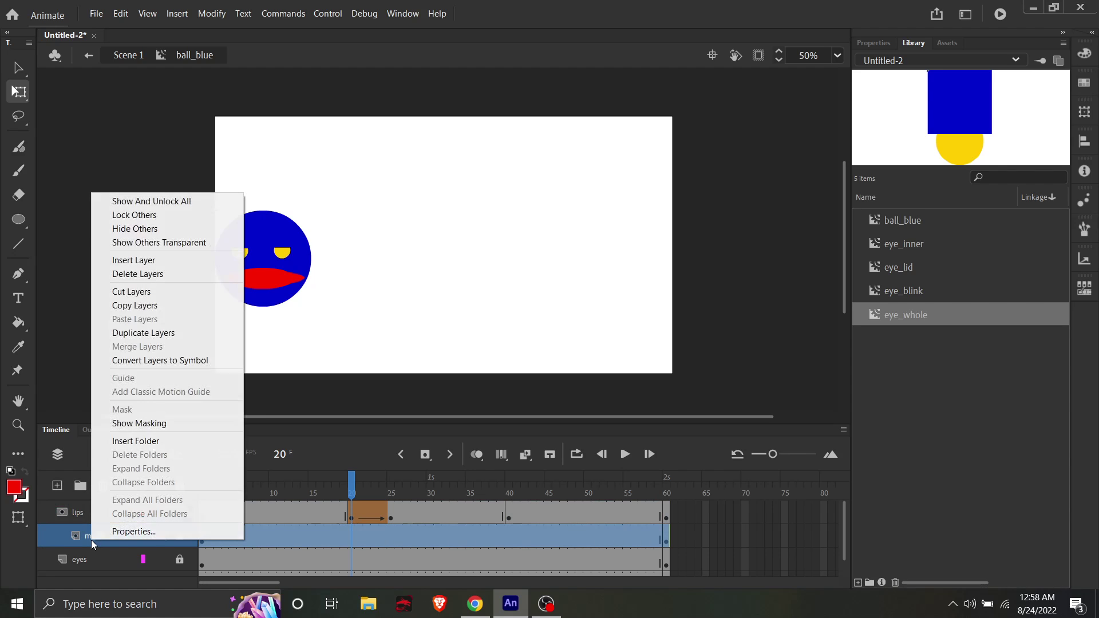
left_click(130, 425)
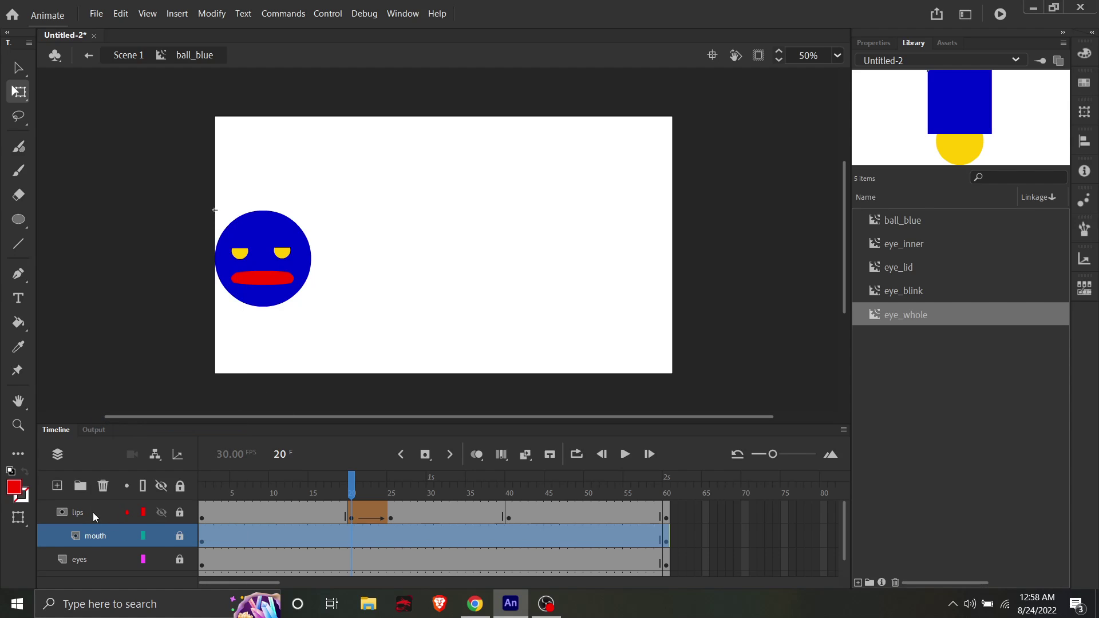
Step: Unlock the lips layer and narrow the lips shape at frame 20 with Free Transform
left_click(264, 283)
left_click(180, 512)
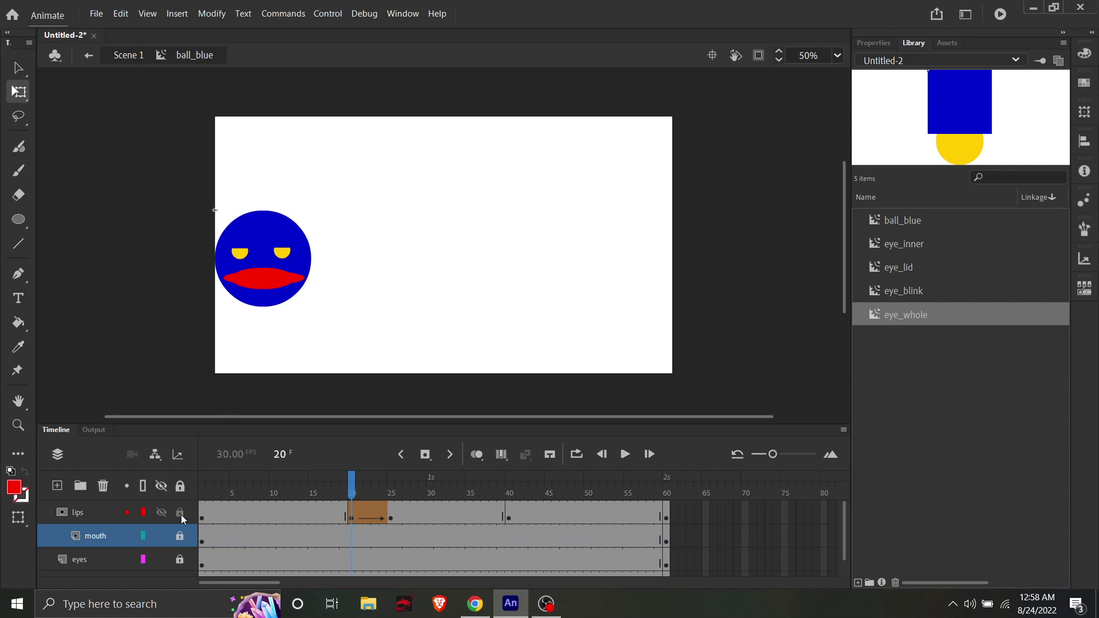
left_click(108, 512)
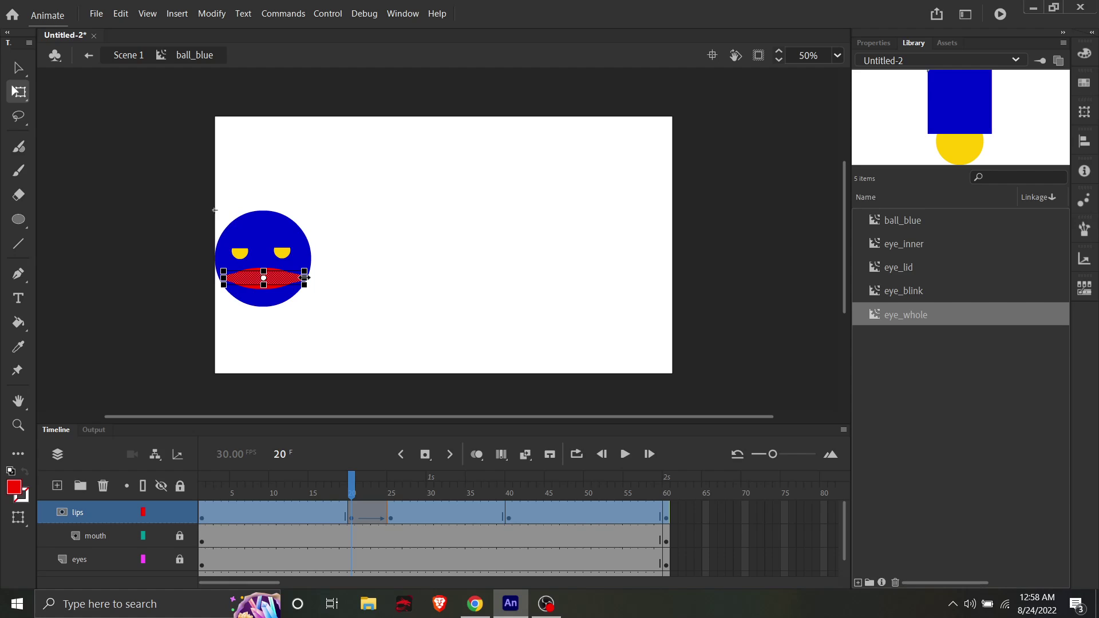
left_click_drag(305, 277, 286, 278)
Step: Shape-tween the lips from frame 25 to a new keyframe at frame 30, and narrow, heighten and tilt the frame 25 shape
left_click(431, 504)
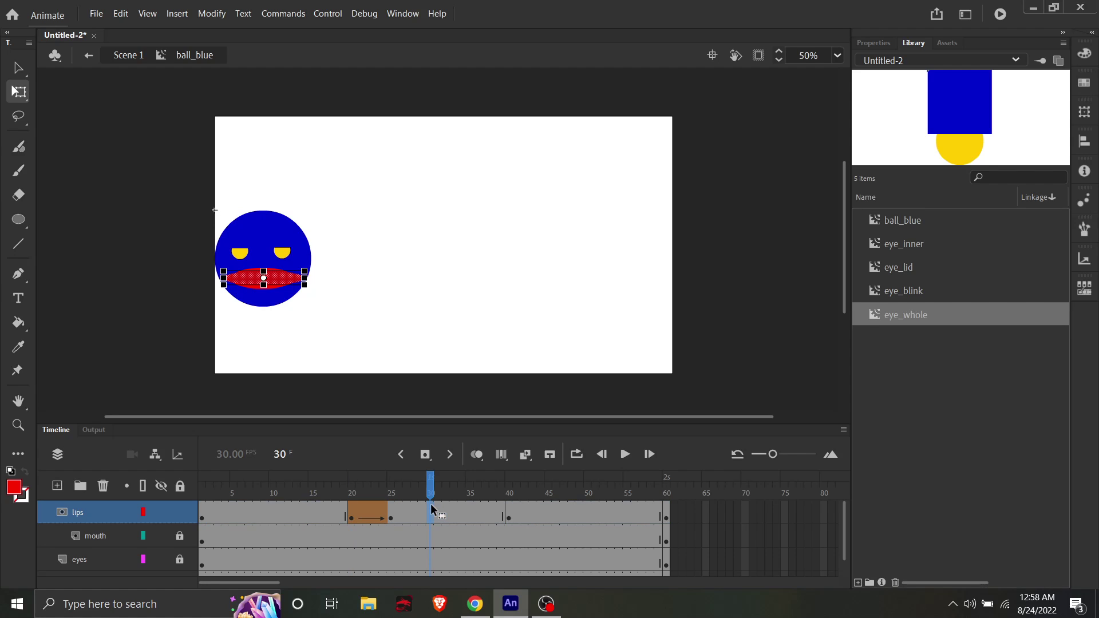
right_click(399, 517)
left_click(479, 178)
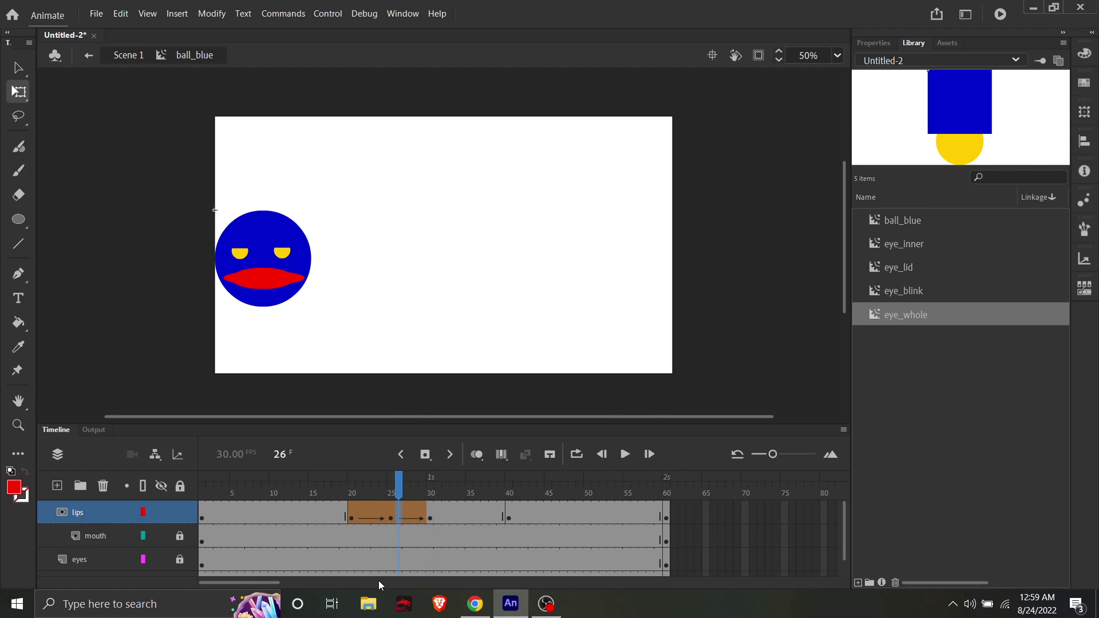
left_click(389, 518)
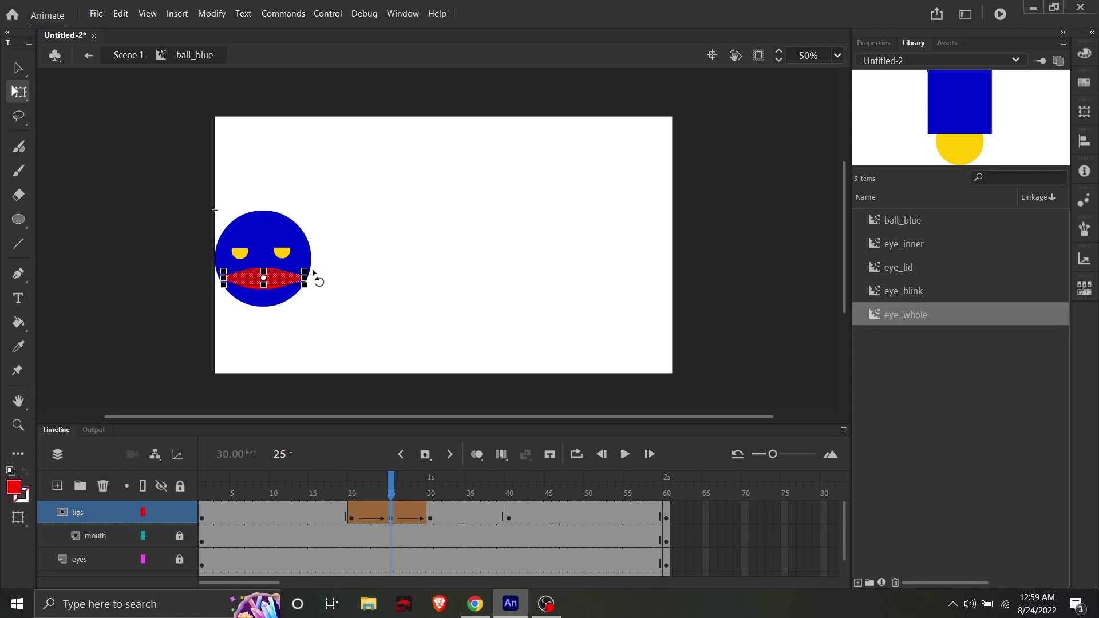
left_click_drag(315, 278, 287, 267)
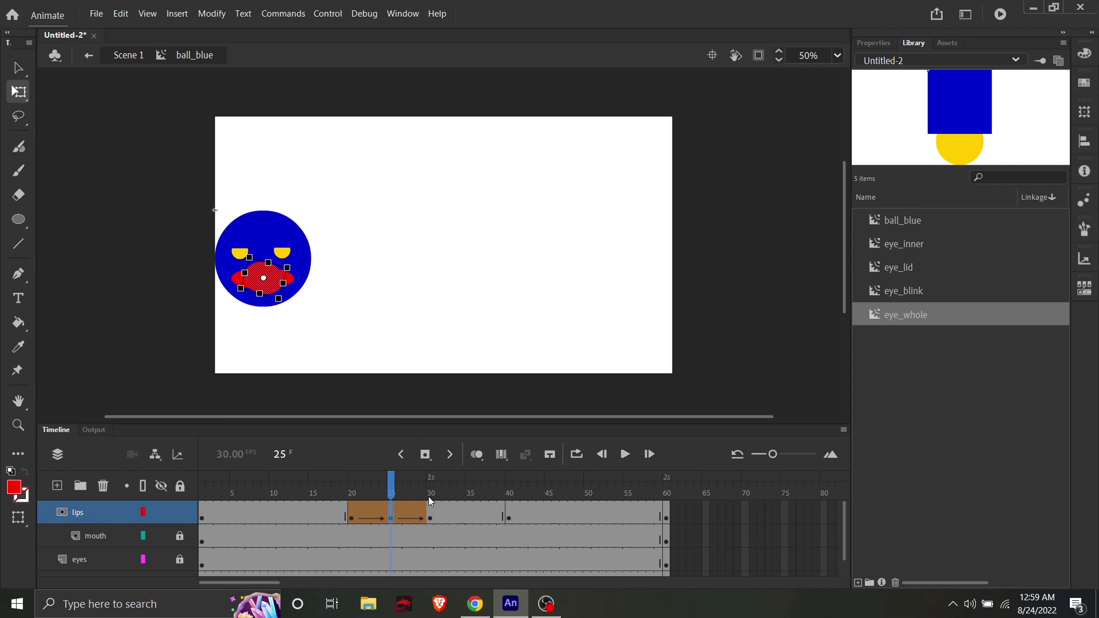
Step: Shape-tween the lips from frame 30 to a new keyframe at frame 35, and make the frame 30 shape taller
left_click(469, 512)
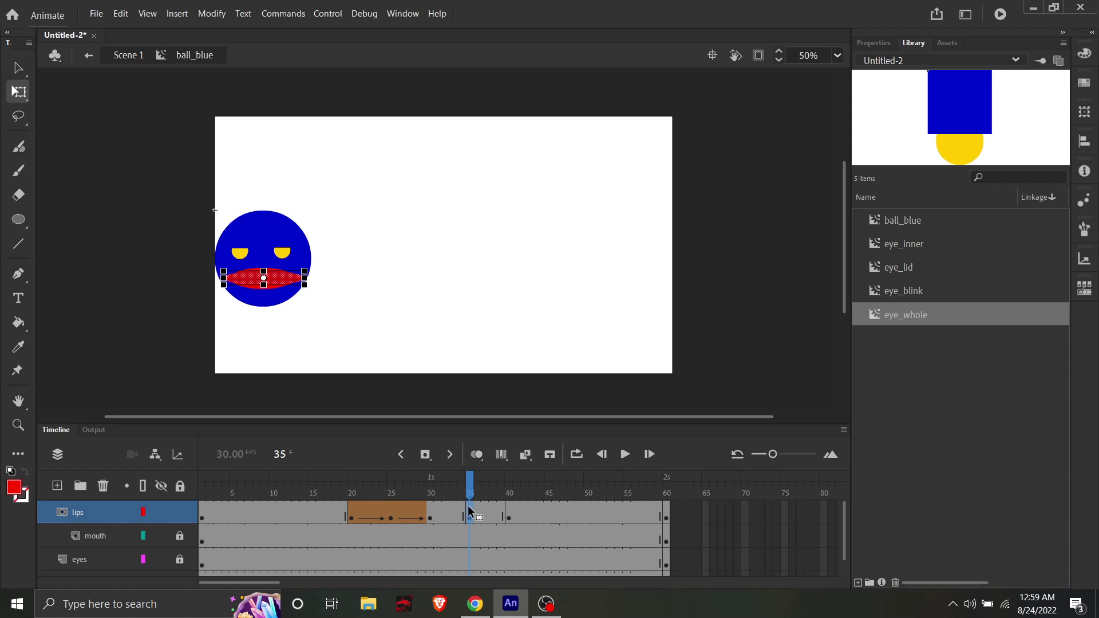
right_click(448, 516)
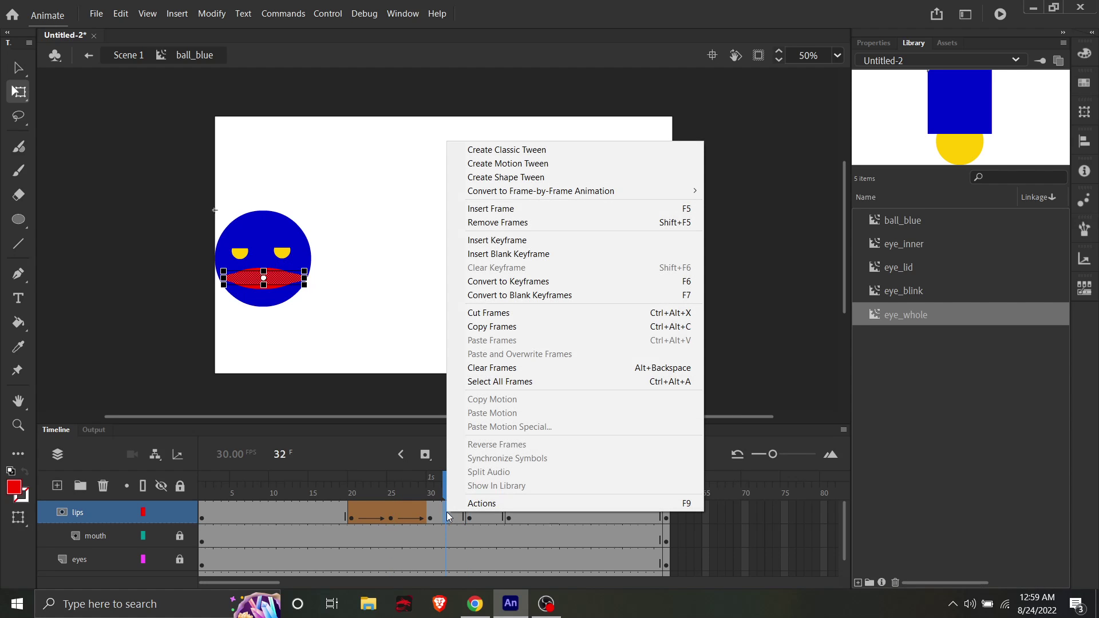
left_click(488, 179)
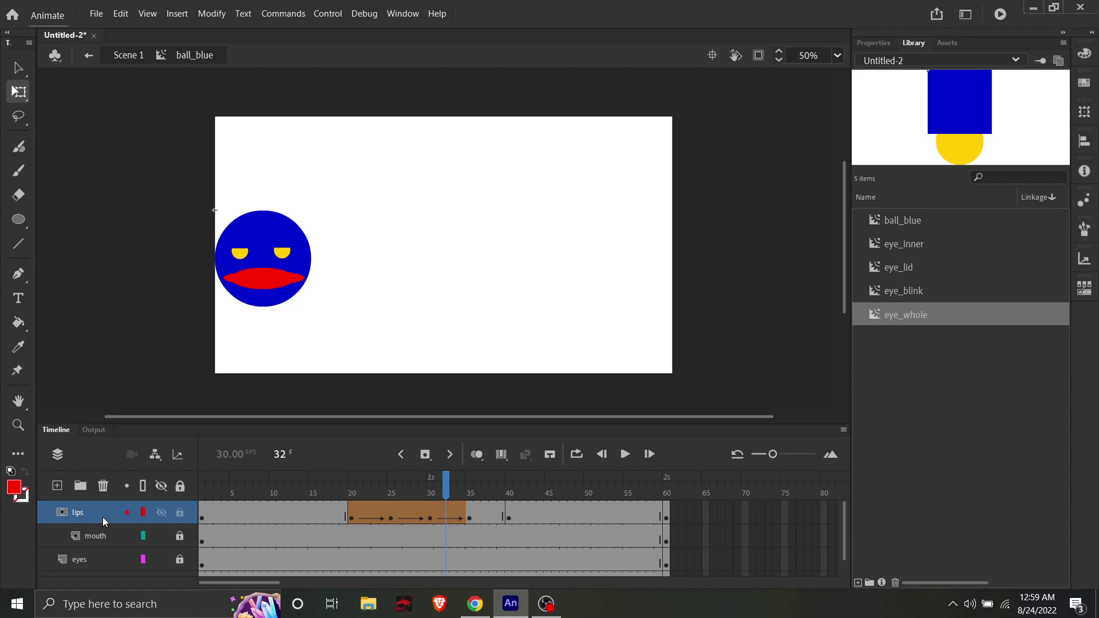
left_click(431, 513)
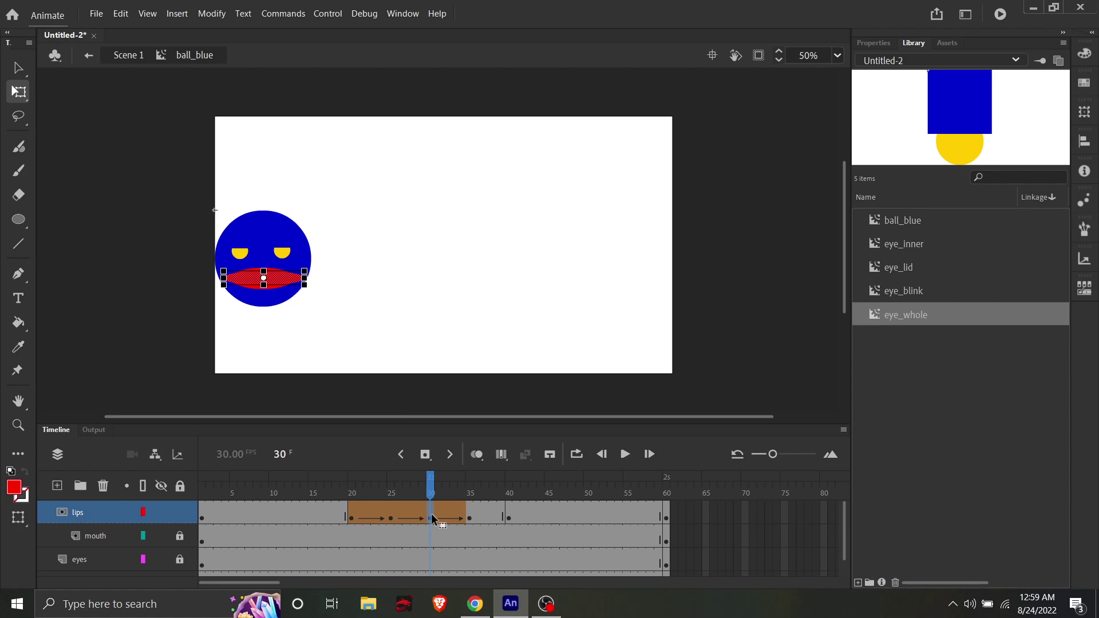
left_click_drag(215, 269, 223, 265)
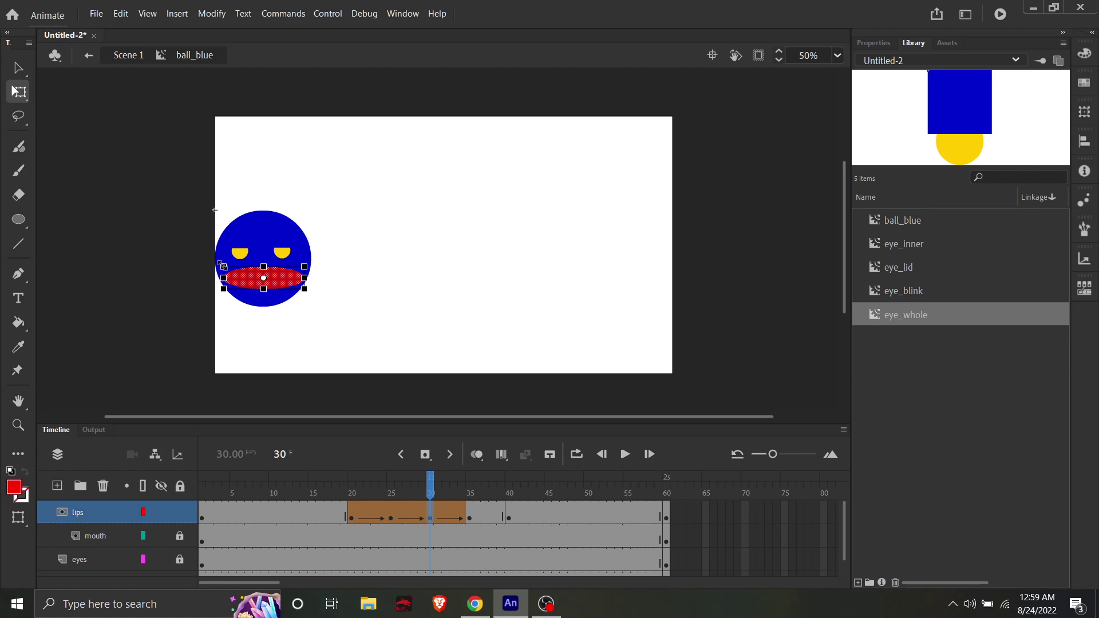
Step: Create a shape tween on the lips layer between frames 35 and 40, and narrow the frame 35 shape with Free Transform
left_click(482, 505)
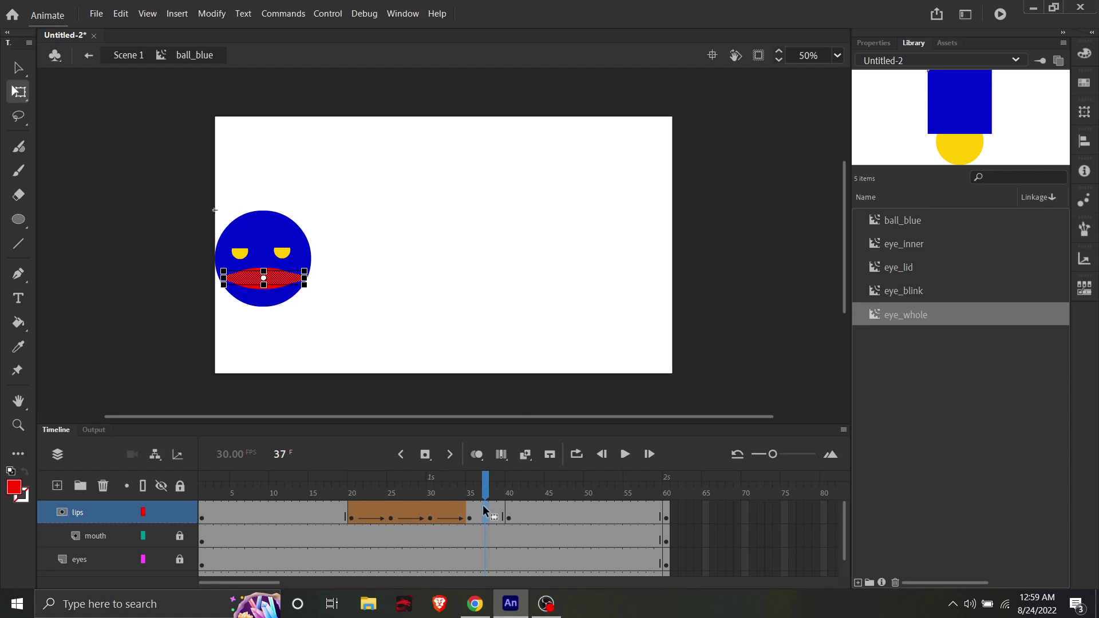
right_click(483, 507)
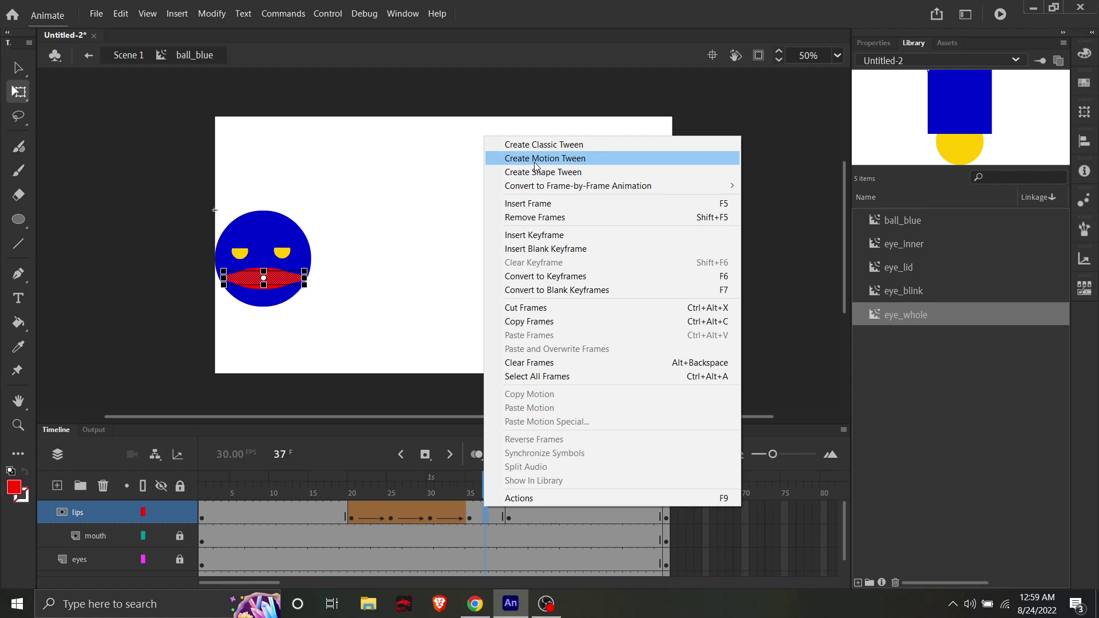
left_click(548, 172)
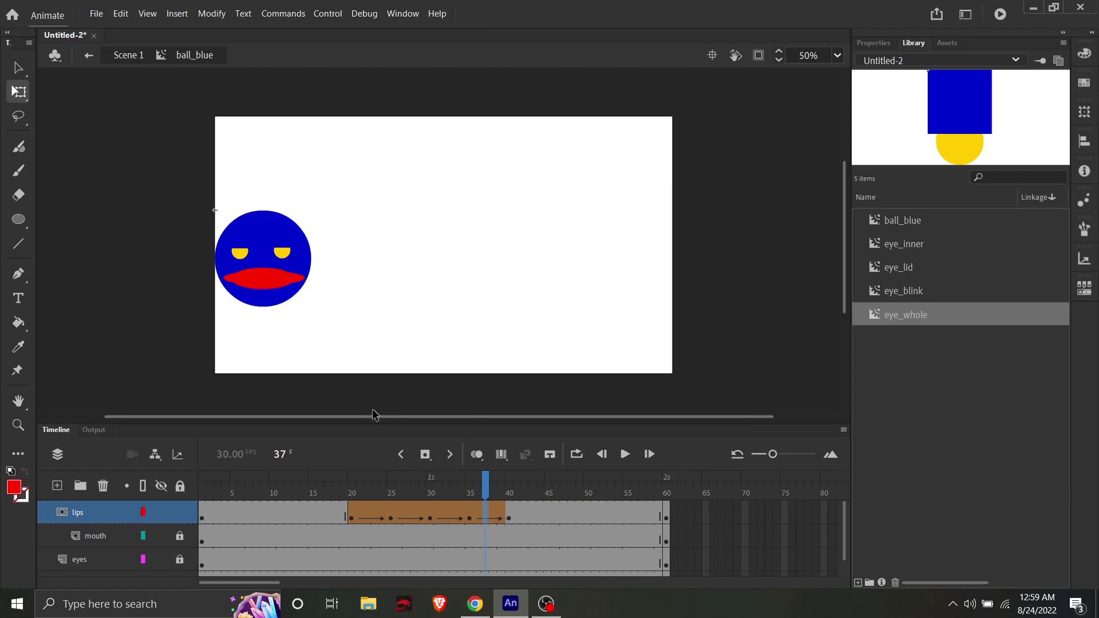
left_click(468, 522)
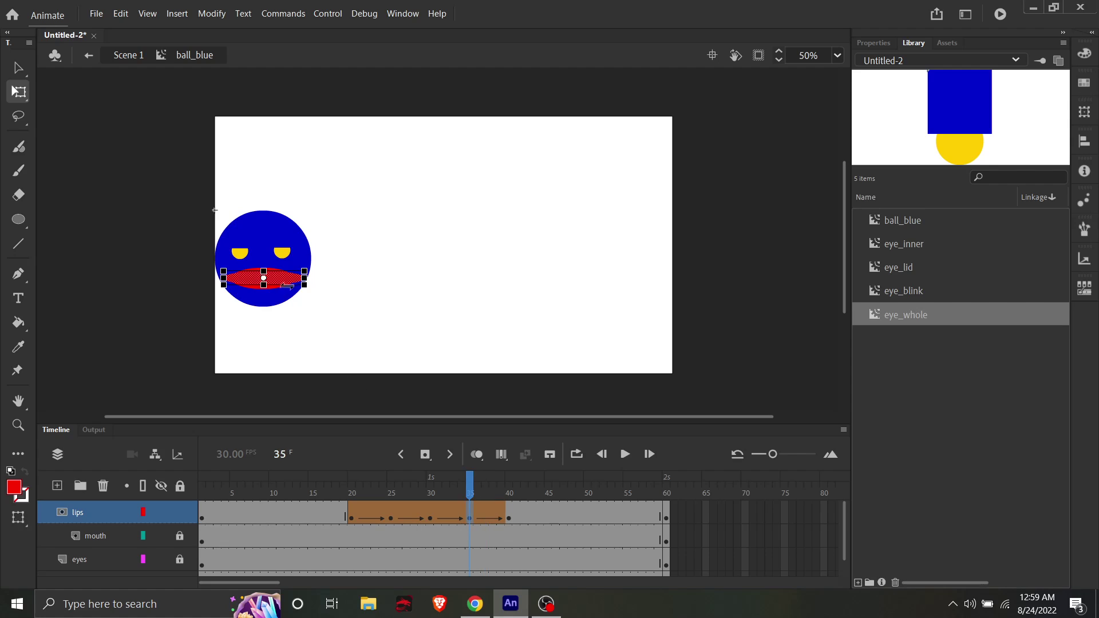
left_click_drag(308, 274, 300, 278)
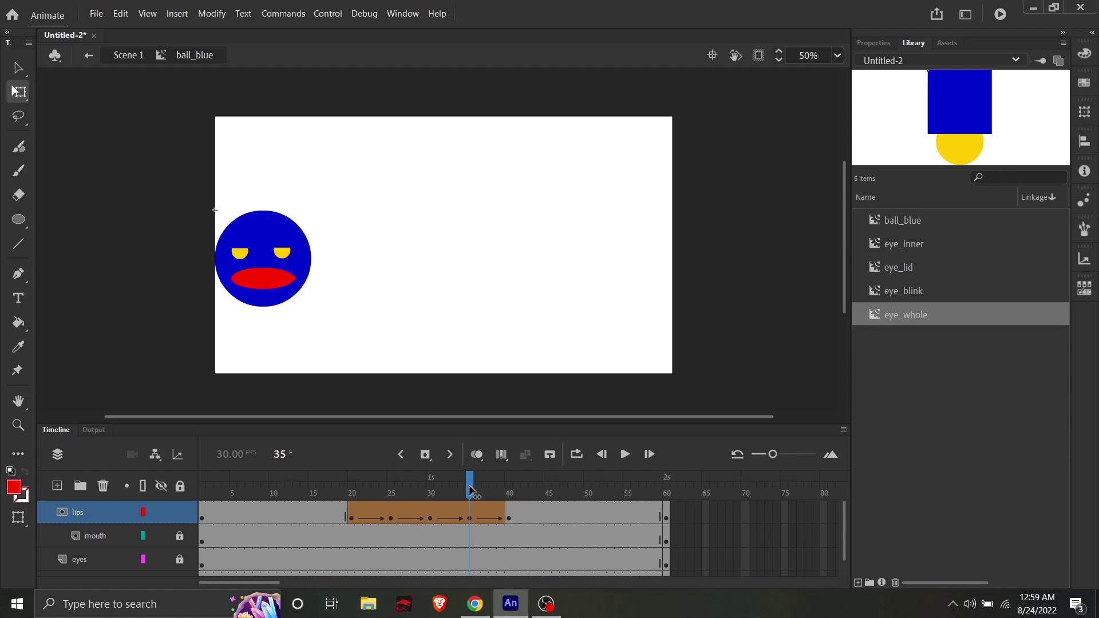
Step: Play the ball_blue timeline from frame 1, and preview the whole animation with a movie test before closing it
left_click_drag(471, 491, 217, 498)
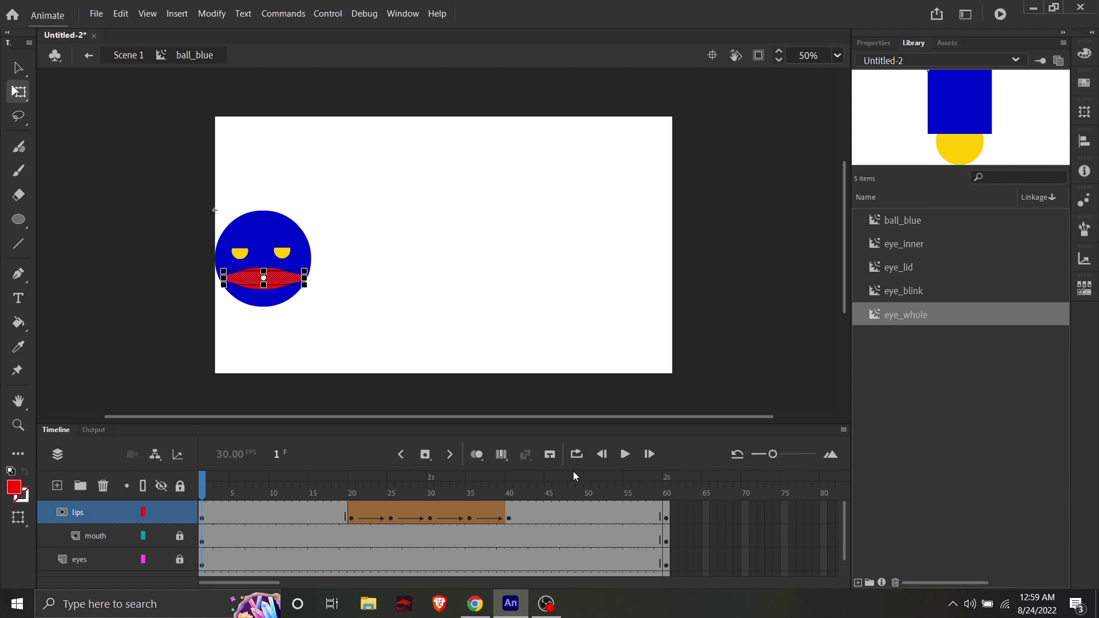
left_click(618, 456)
left_click(336, 13)
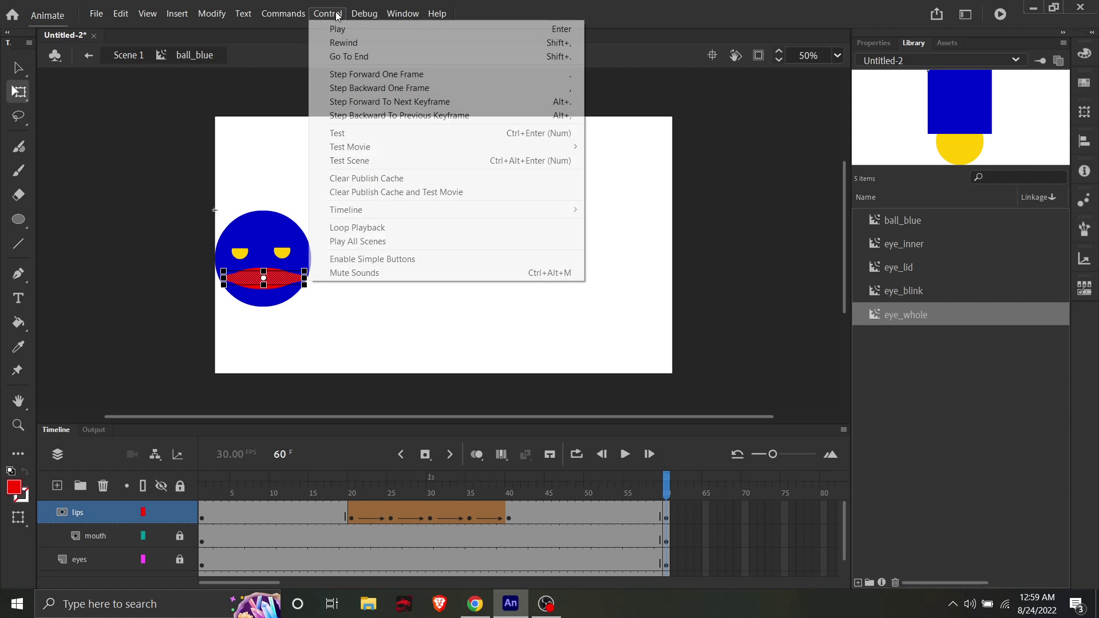
left_click(343, 133)
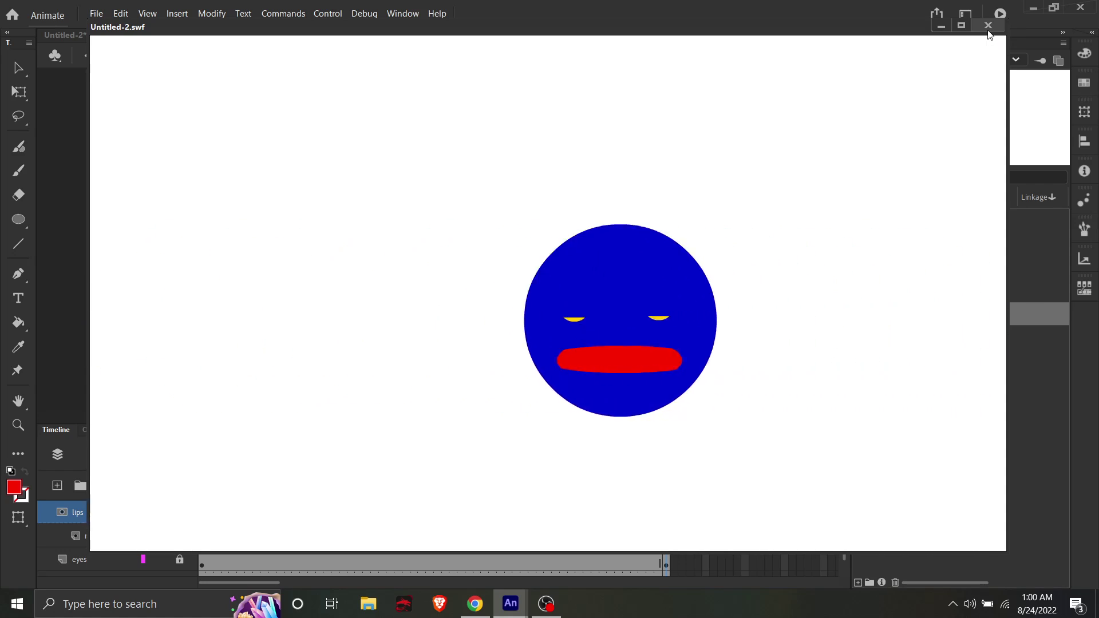
left_click(987, 29)
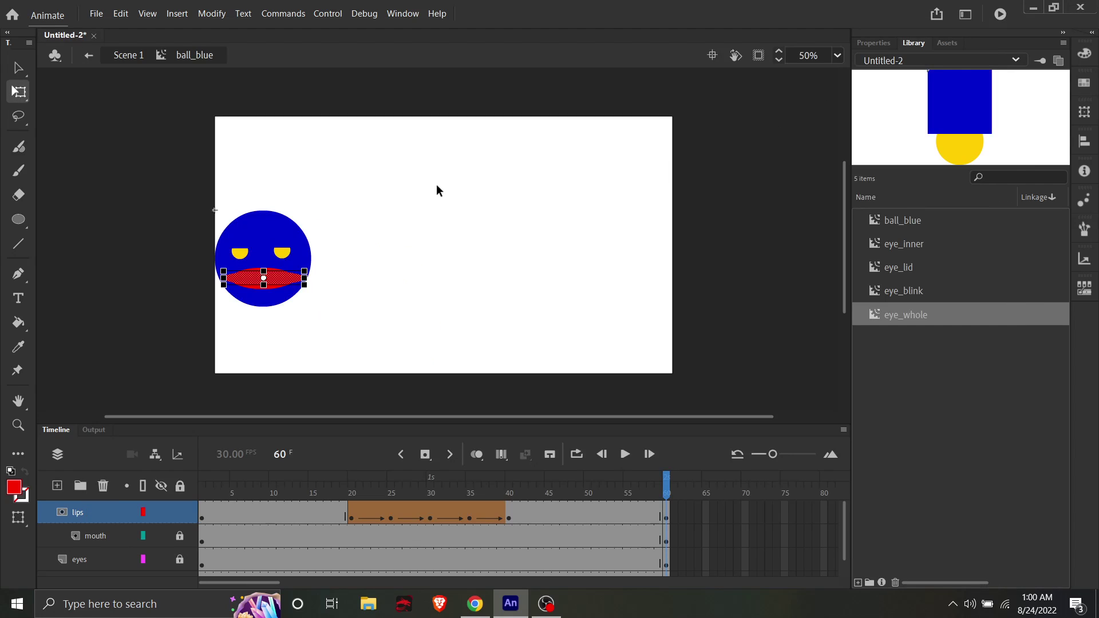
Step: Return to Scene 1 and move the ball_emote layer's last keyframe from frame 60 to frame 90
left_click(128, 55)
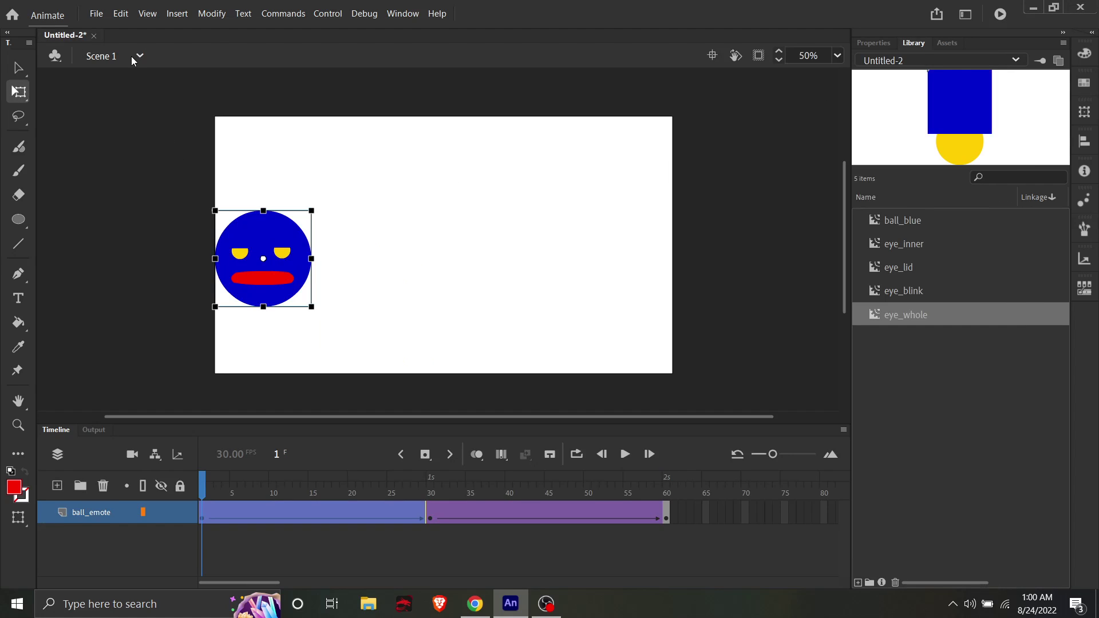
left_click(97, 311)
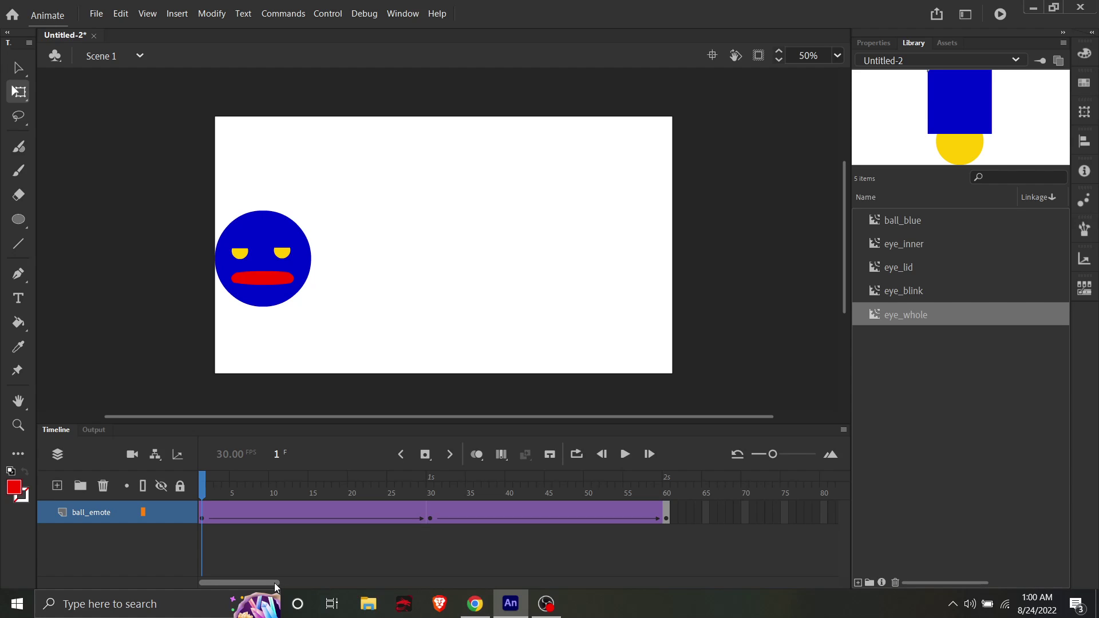
left_click_drag(274, 583, 309, 586)
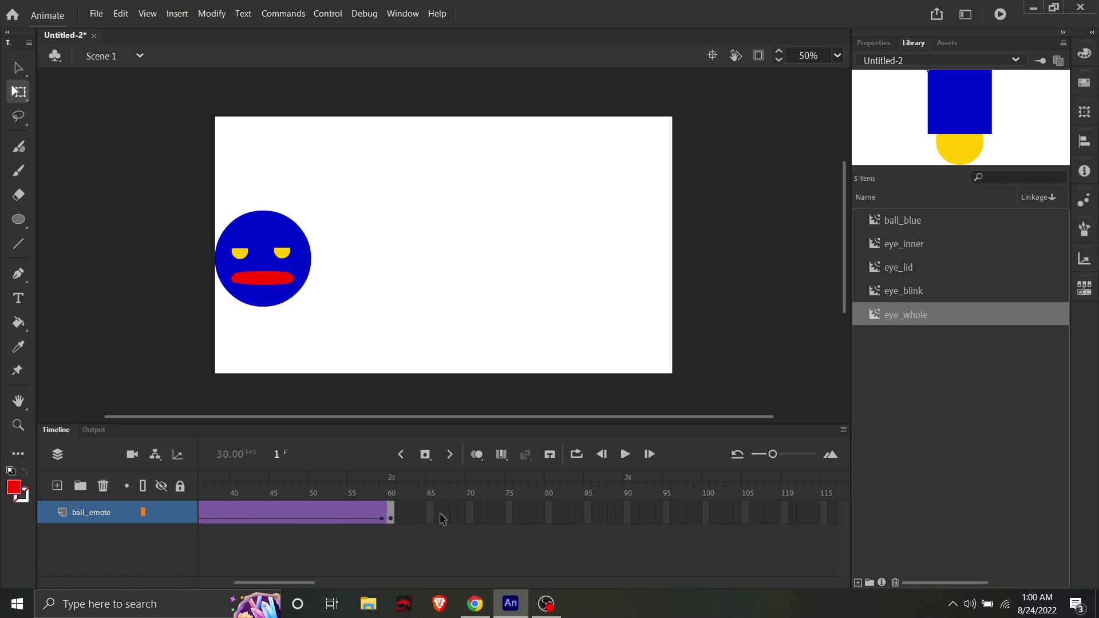
left_click(390, 515)
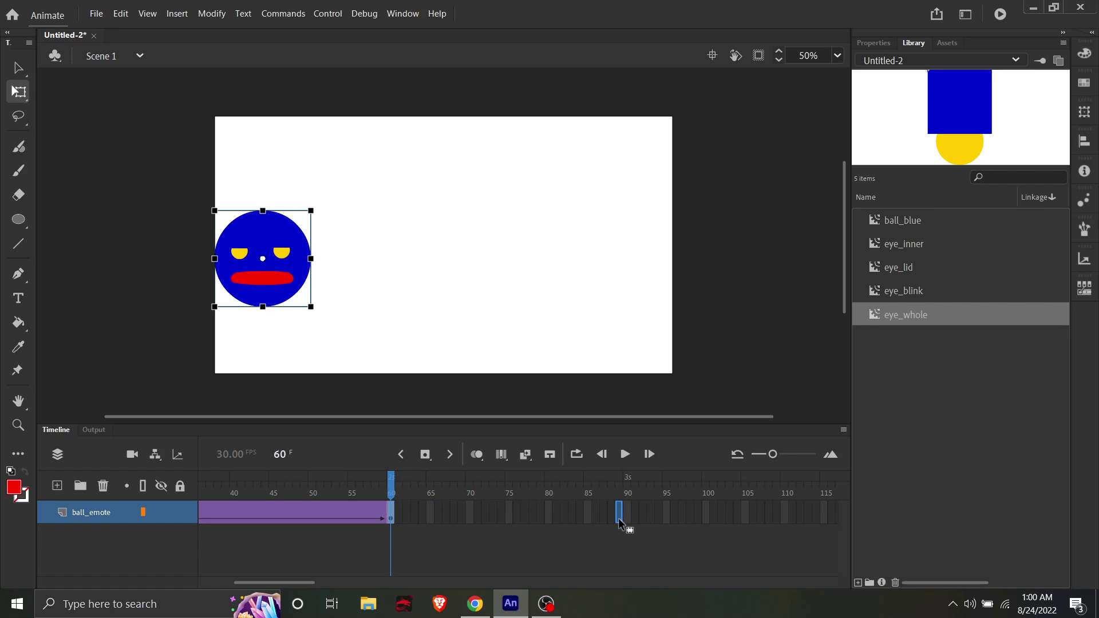
key("F6")
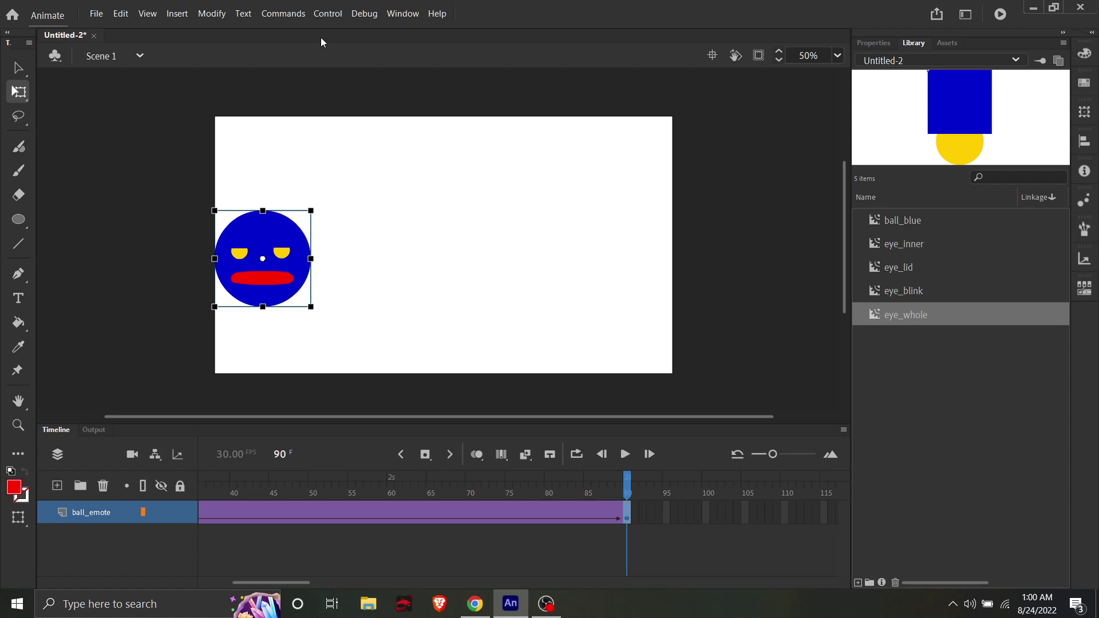
Step: Test the movie with the extended ball_emote tween and close the preview
left_click(245, 15)
mouse_move(324, 22)
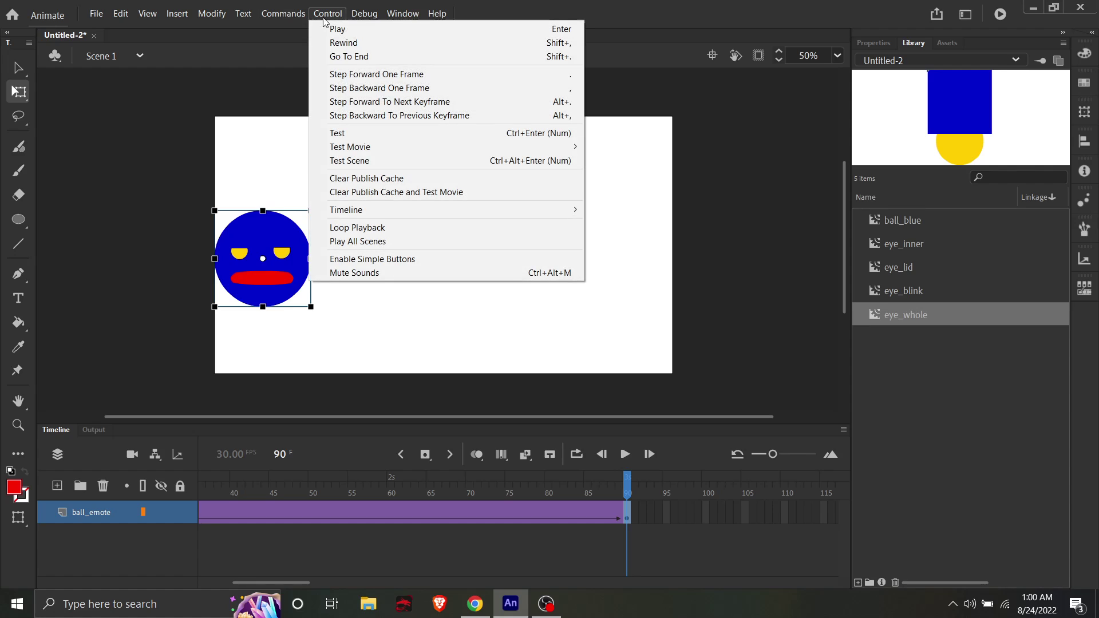
left_click(339, 133)
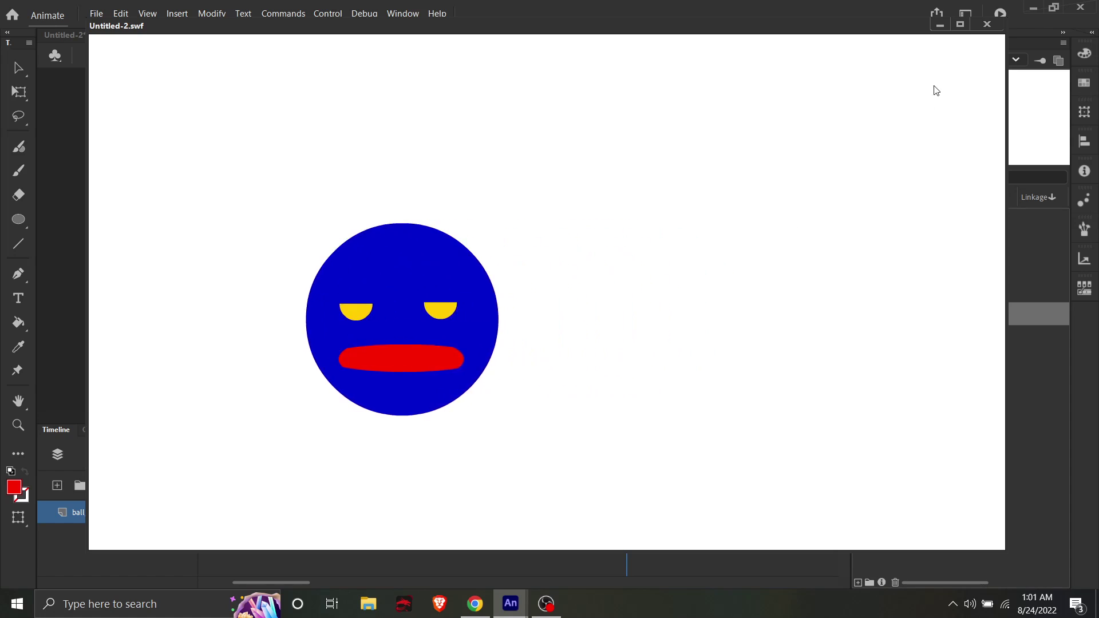
left_click(994, 22)
key("q")
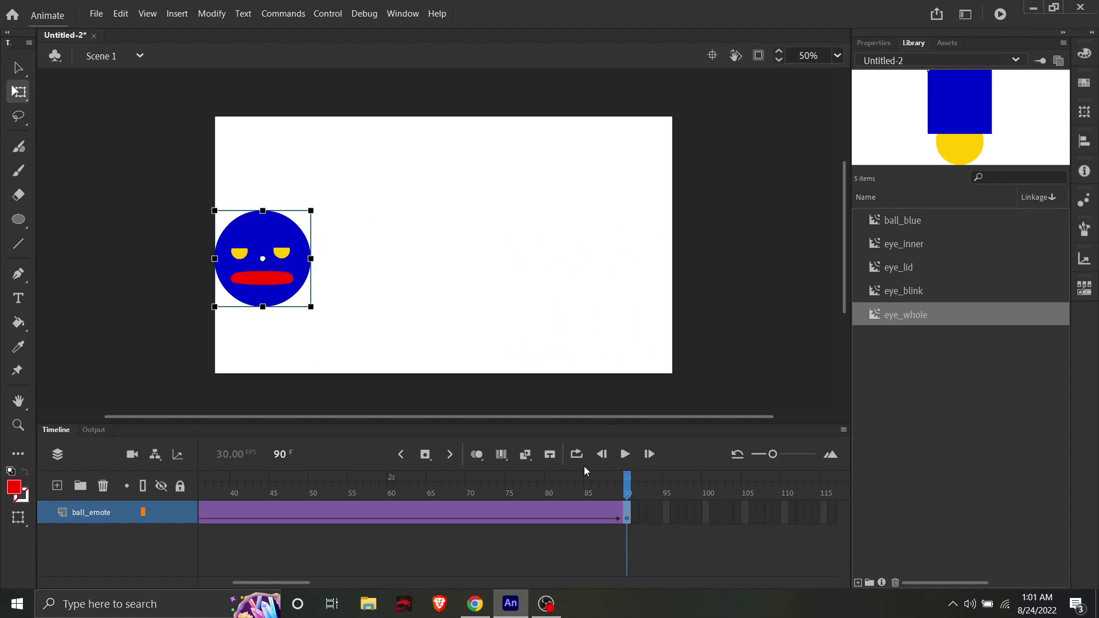
left_click(553, 608)
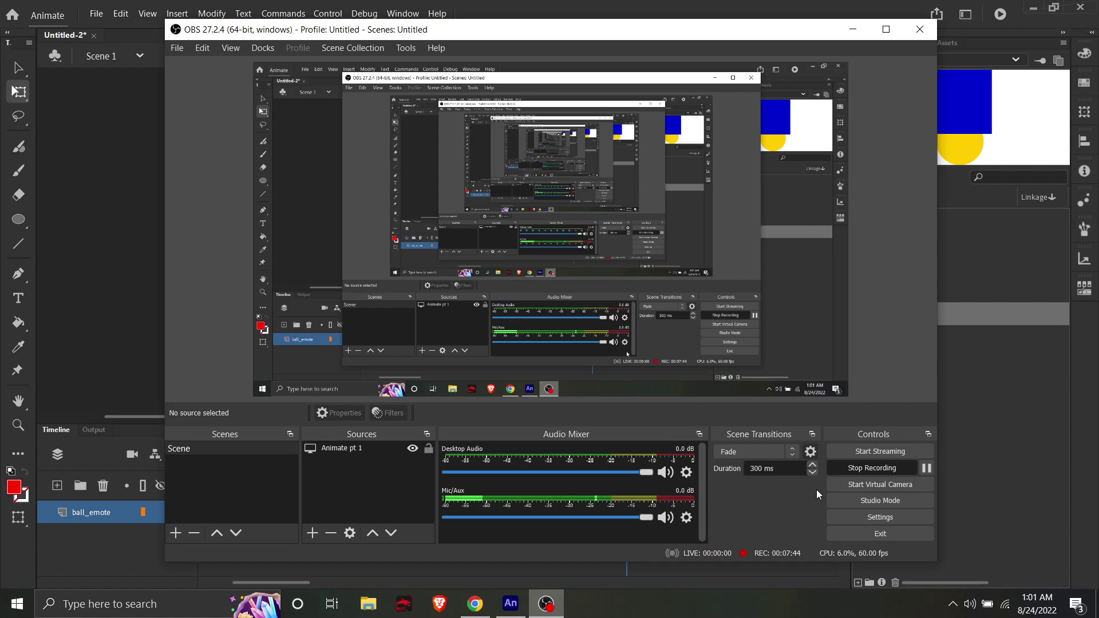